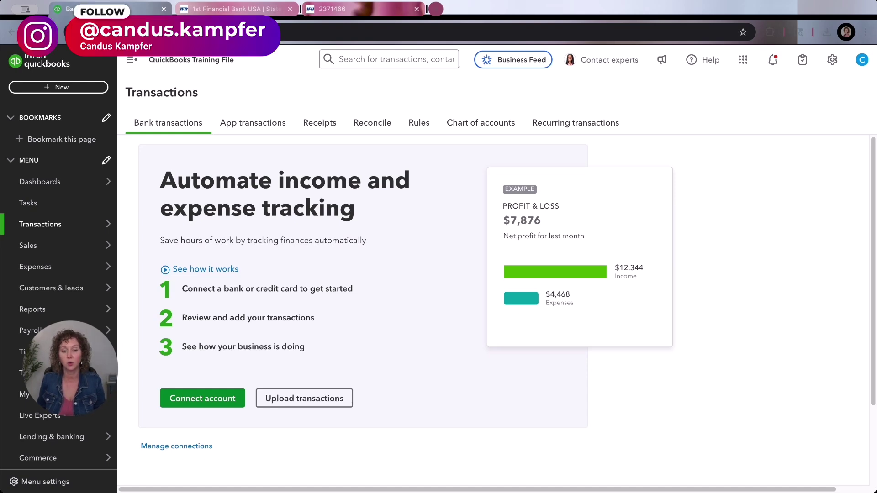
On the 1st Financial Bank site, open the 06/19/25 statement PDF for card 8184
left_click(278, 10)
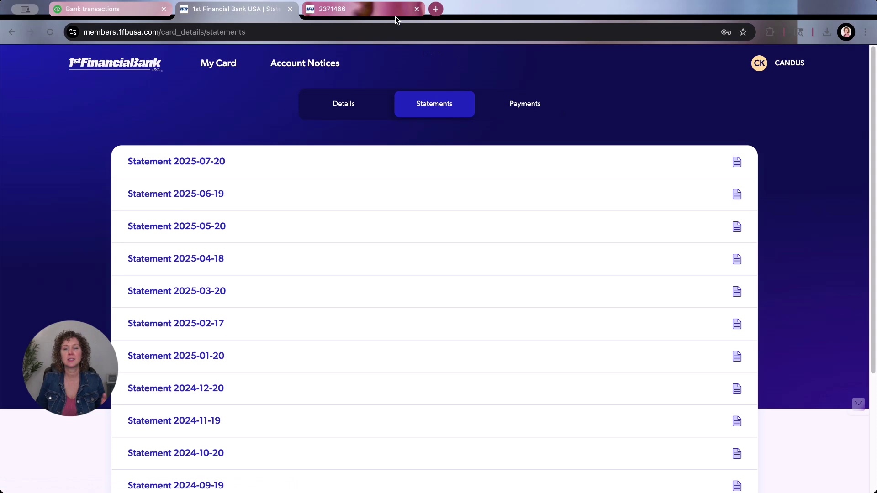
mouse_move(359, 9)
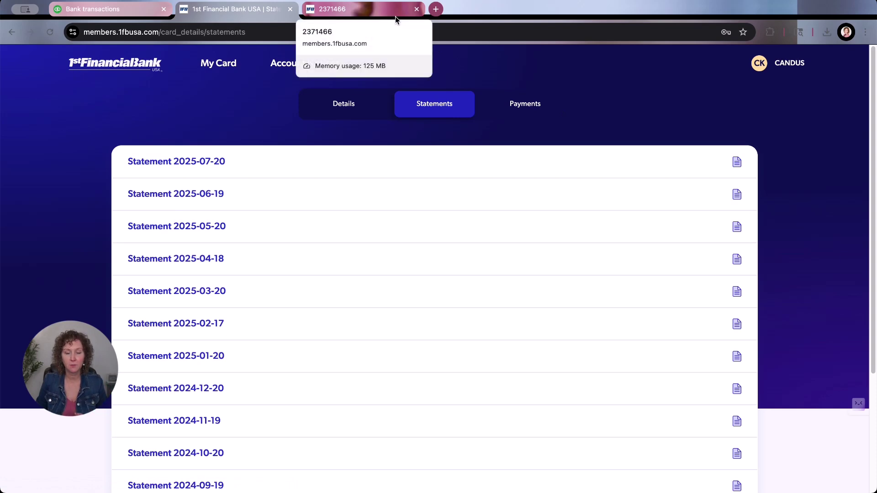
left_click(396, 17)
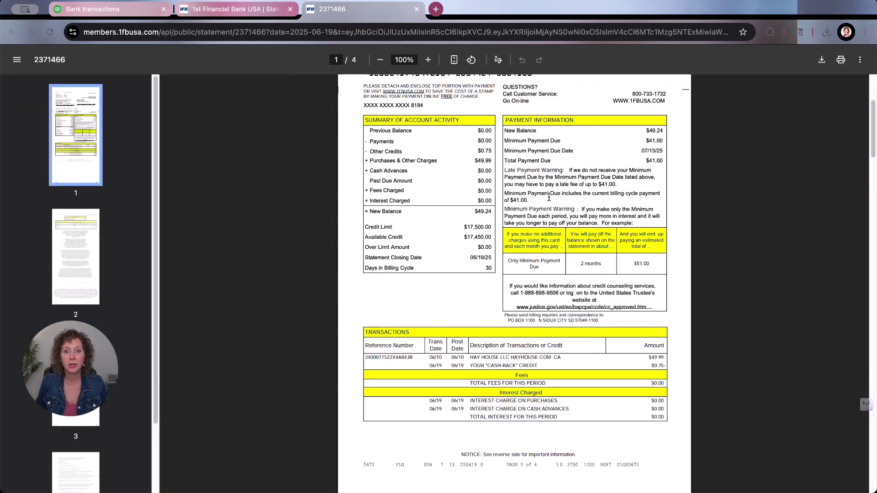
scroll(646, 234, "down", 1)
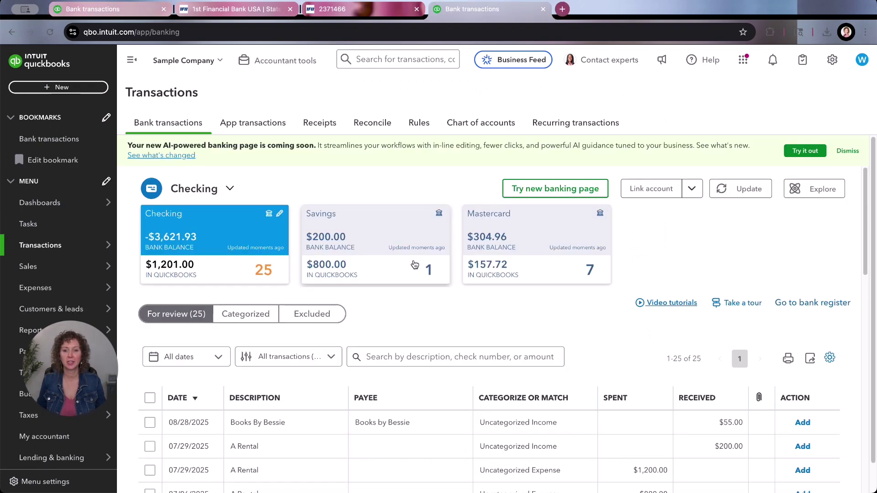
Start an upload-from-file import from the Bank transactions page's Link account options
left_click(692, 189)
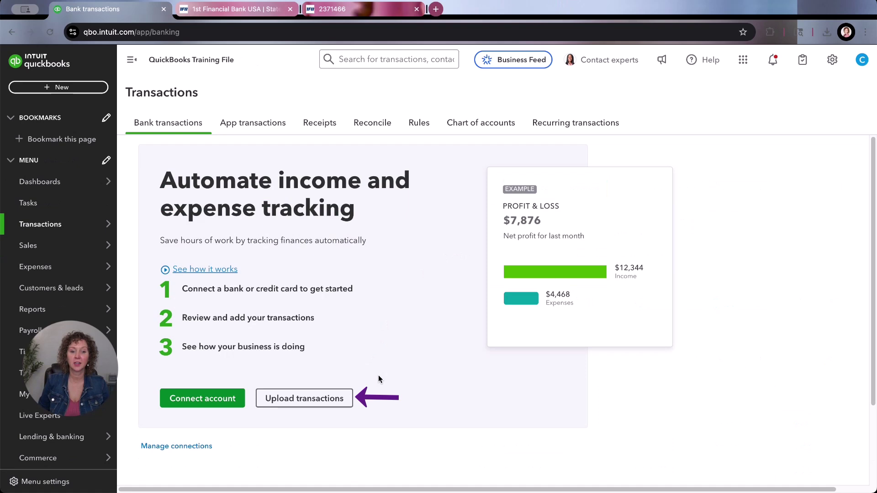
left_click(333, 403)
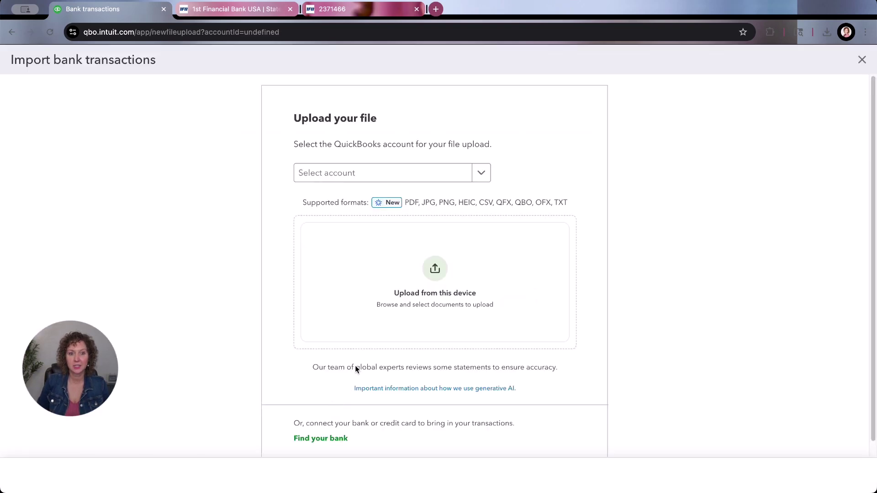
Browse the upload account list to check for a 1st Financial Bank account
left_click(484, 180)
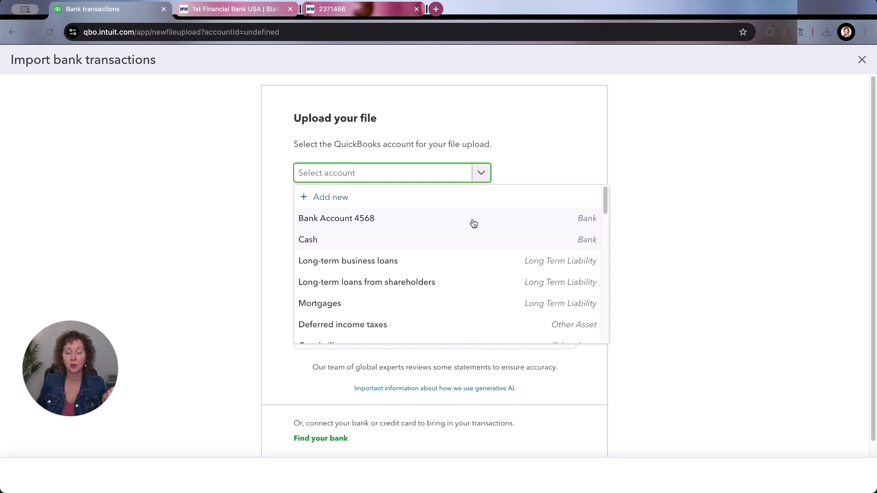
left_click(531, 172)
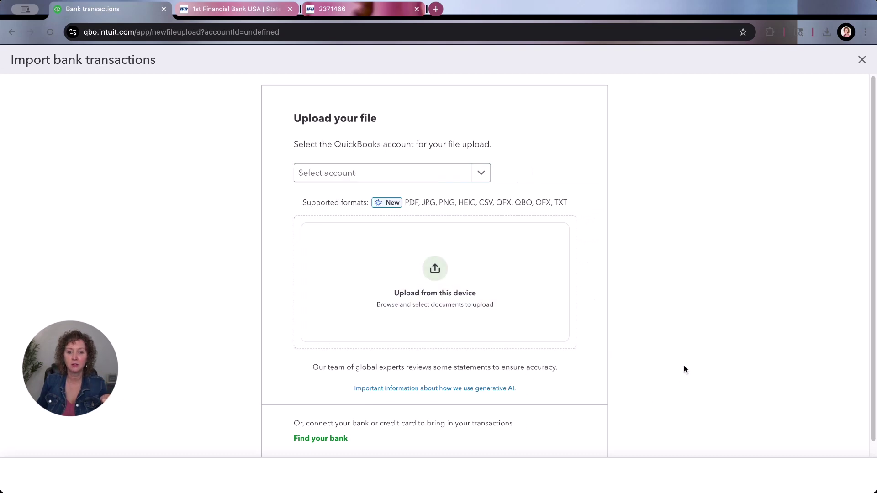
scroll(456, 351, "down", 1)
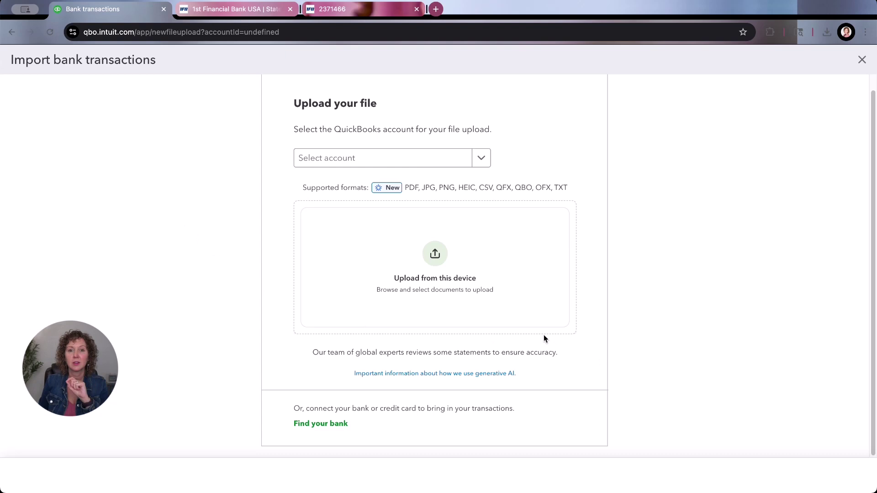
left_click(485, 159)
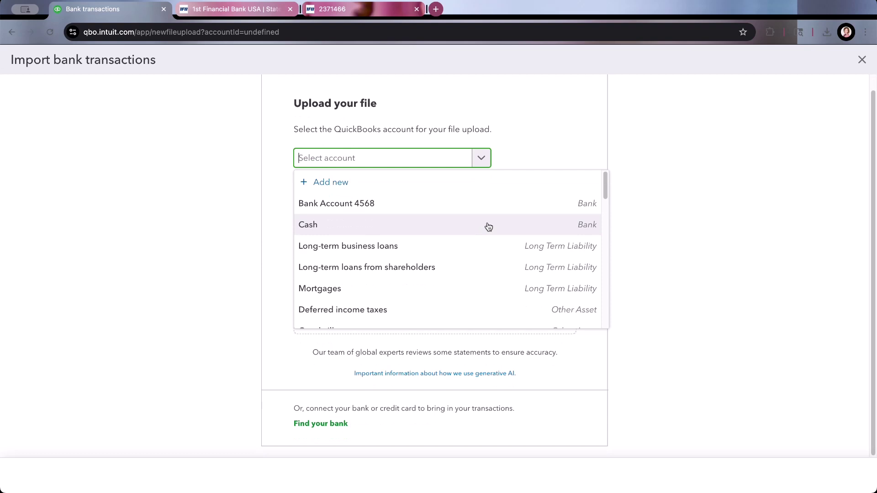
scroll(376, 260, "down", 1)
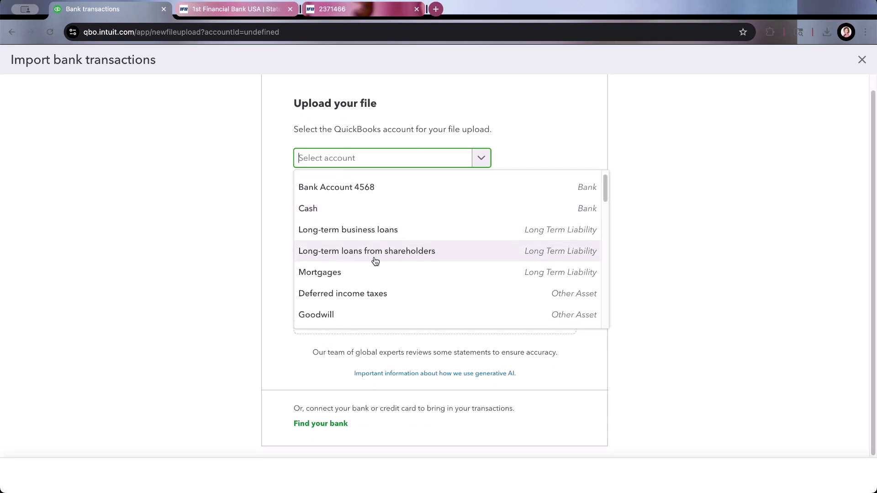
scroll(376, 261, "up", 1)
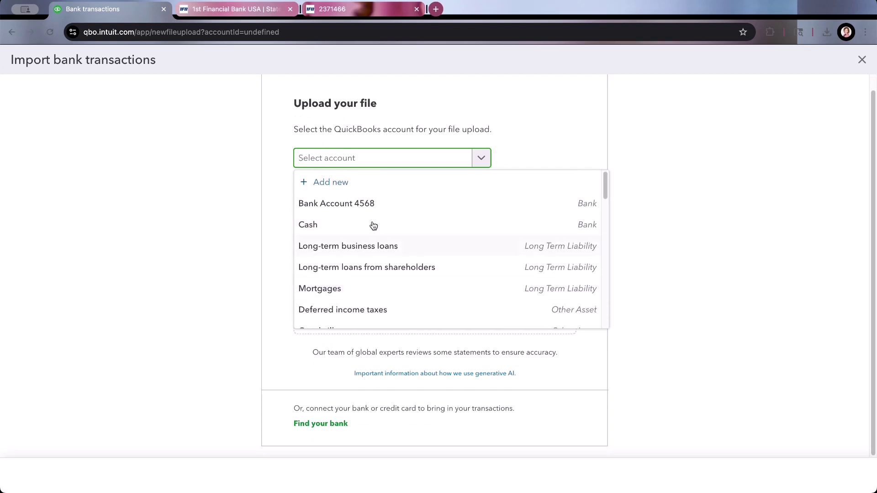
Add and save account '1st Financial Bank 8184' with Credit Card account and detail types
left_click(342, 186)
left_click(591, 108)
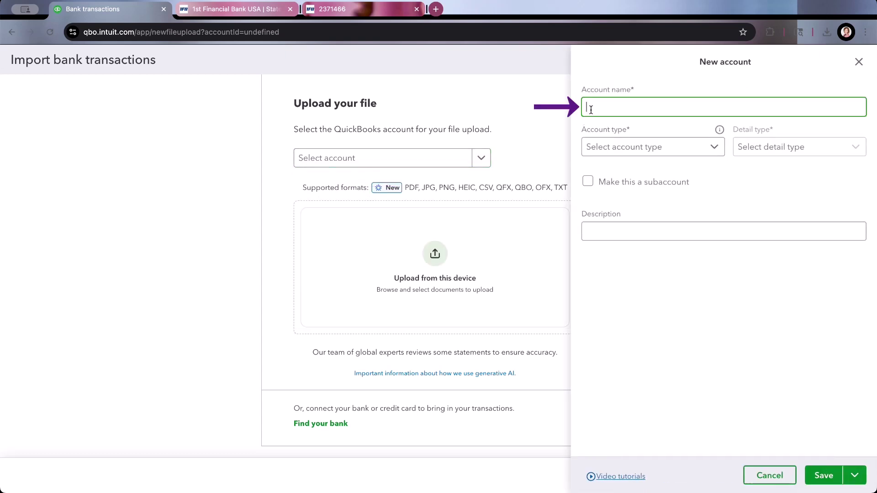
type("1st Financial Bank 8184")
left_click(700, 149)
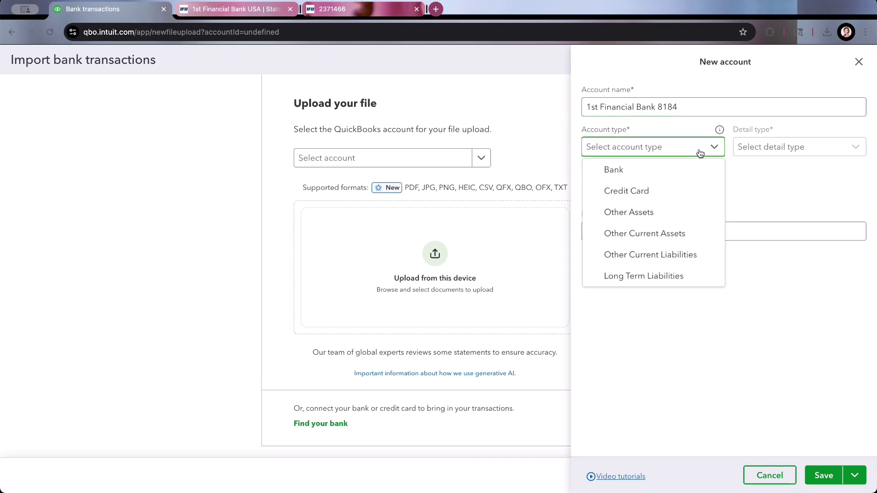
left_click(681, 193)
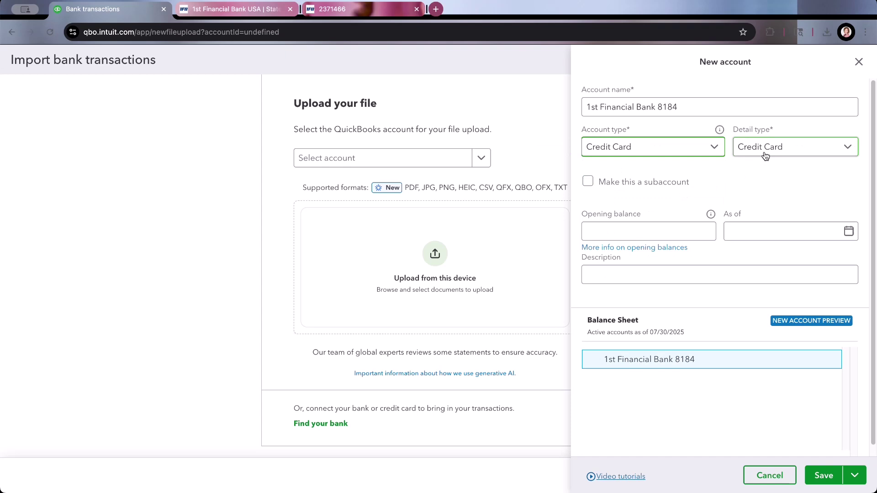
left_click(808, 154)
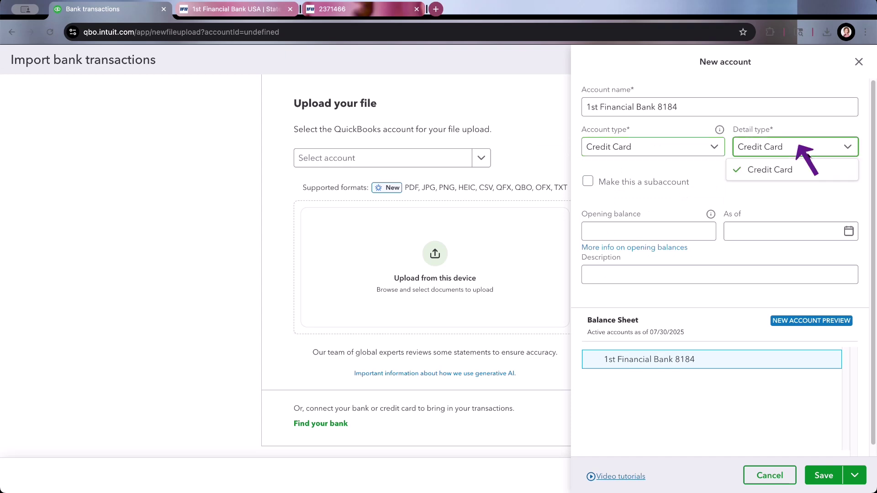
left_click(805, 169)
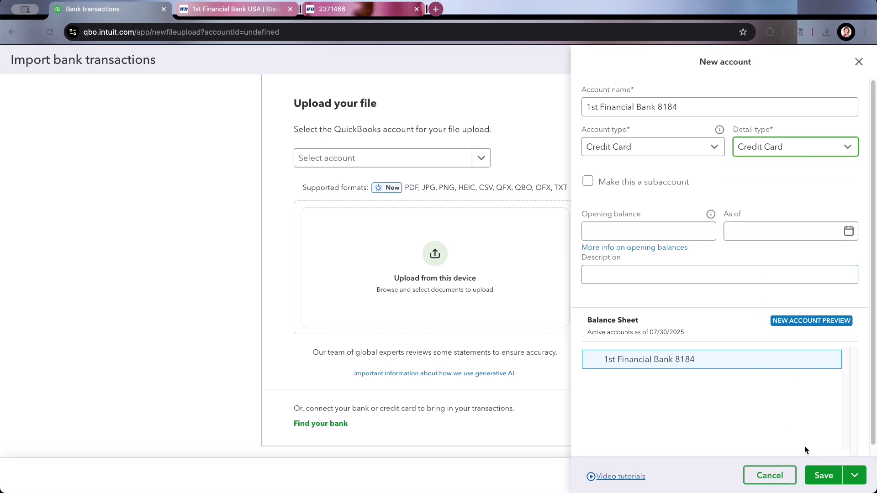
left_click(830, 482)
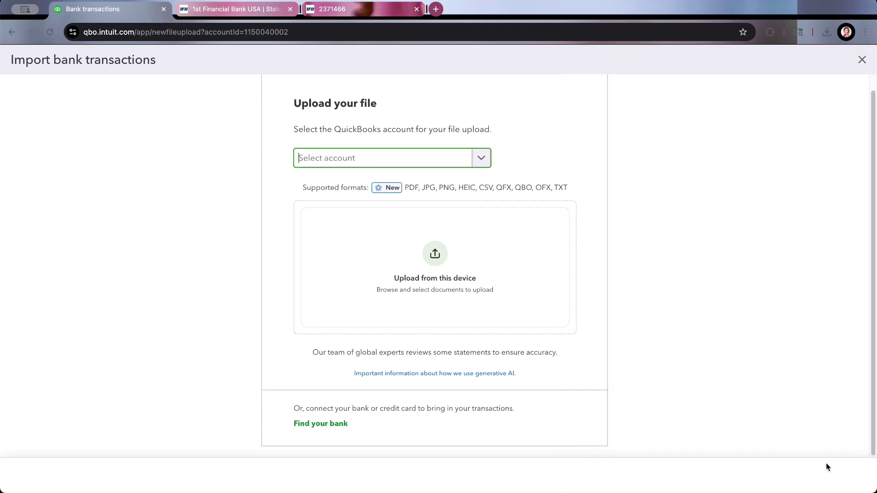
Pick 1st Financial Bank 8184 from the upload's account list
left_click(482, 159)
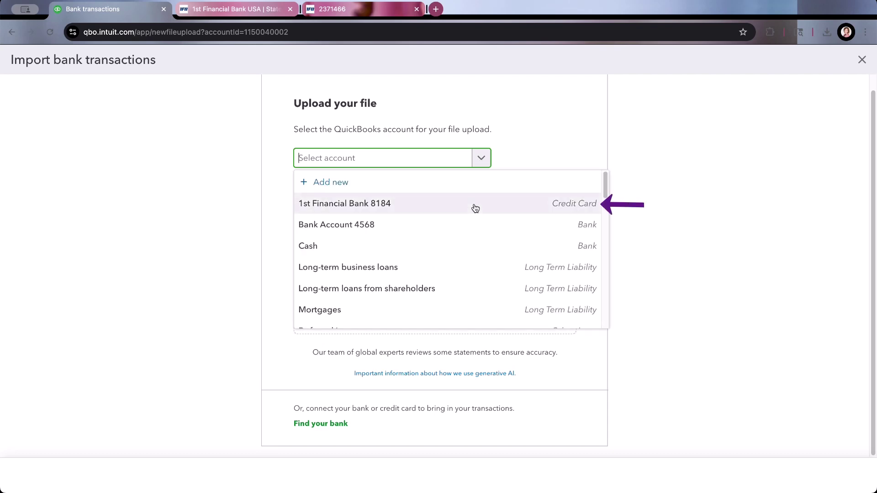
left_click(475, 209)
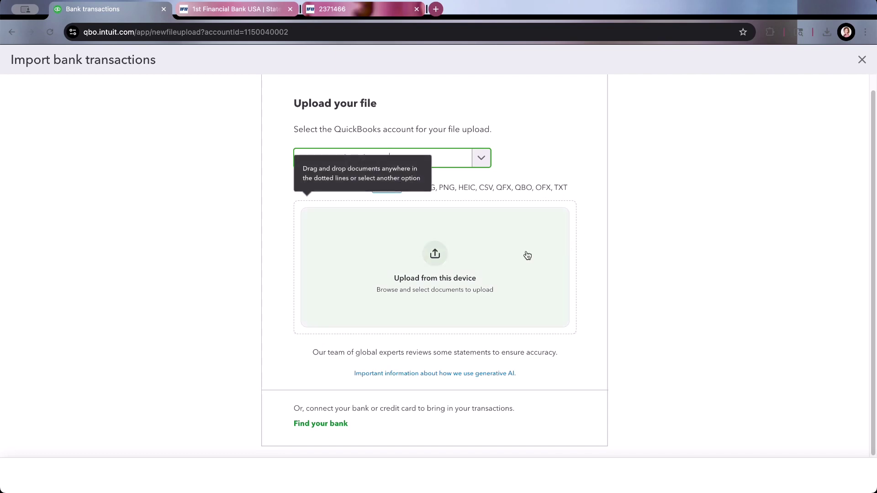
scroll(524, 288, "up", 1)
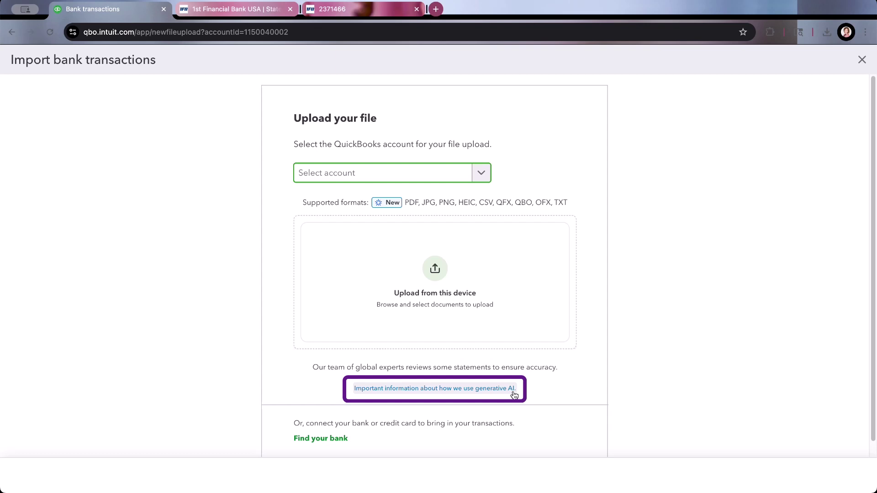
left_click(514, 389)
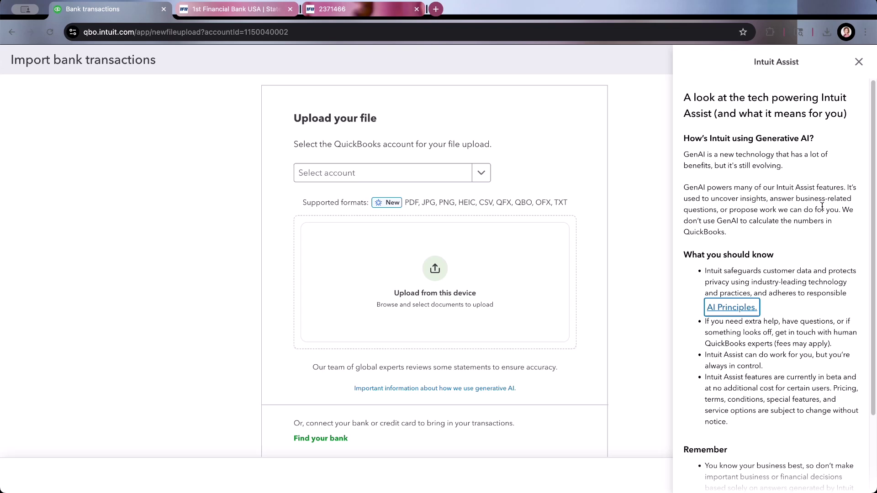
scroll(816, 285, "down", 2)
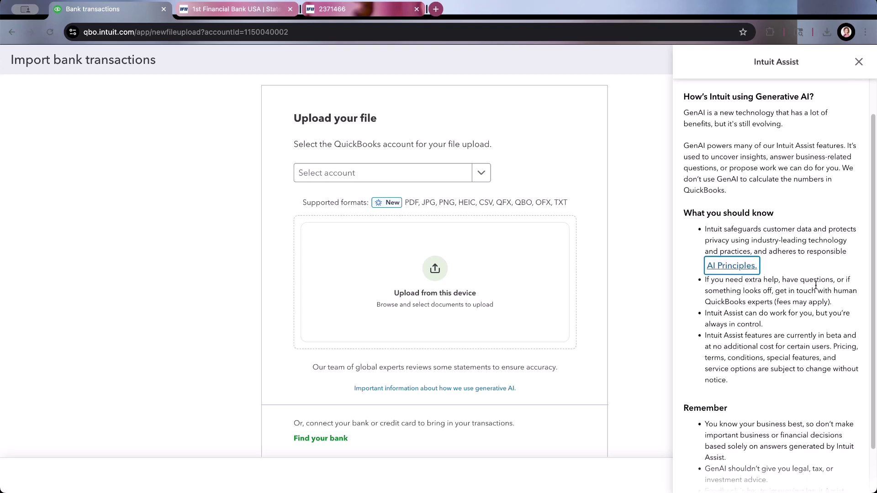
scroll(816, 285, "down", 2)
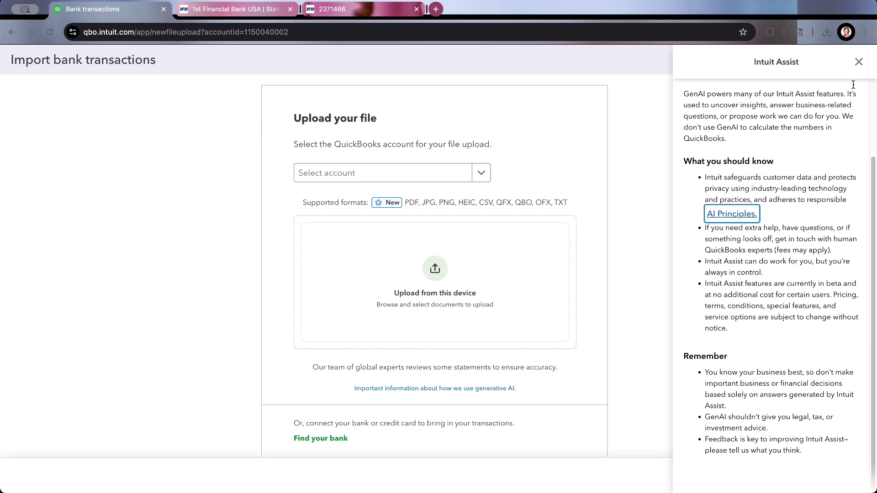
Upload the 2025-06-19.pdf statement from Downloads for extraction
left_click(858, 67)
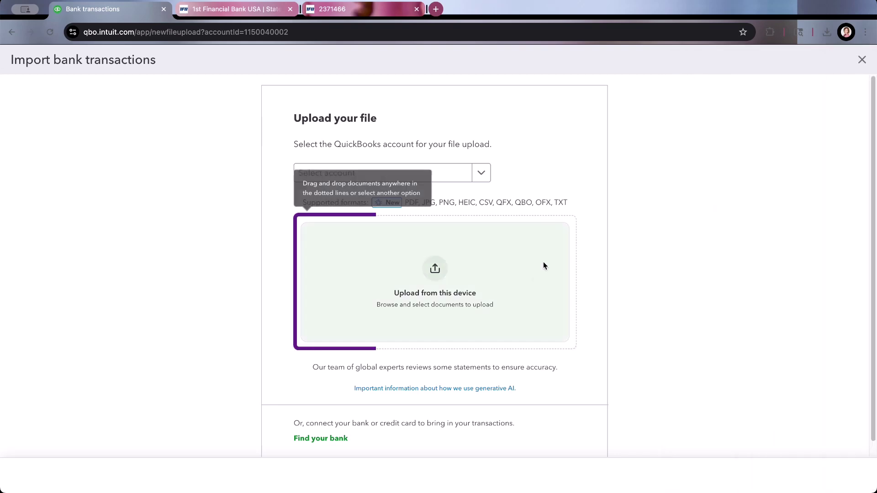
left_click(522, 292)
left_click(359, 192)
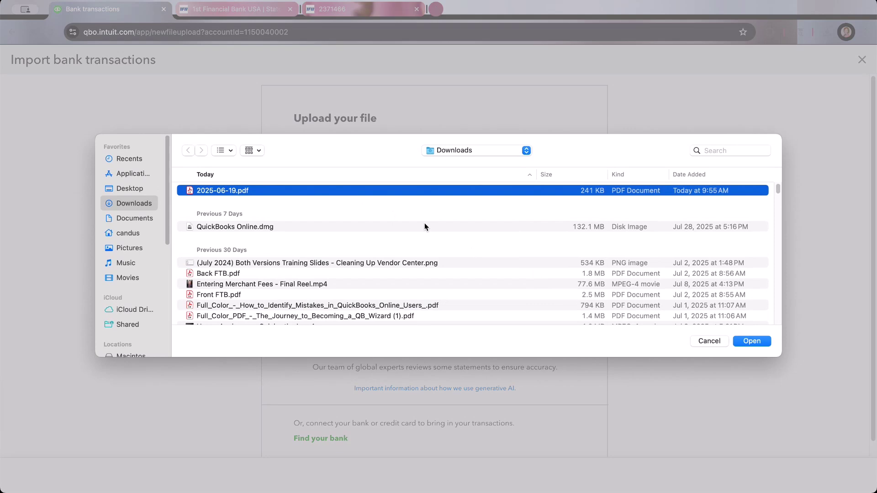
left_click(745, 345)
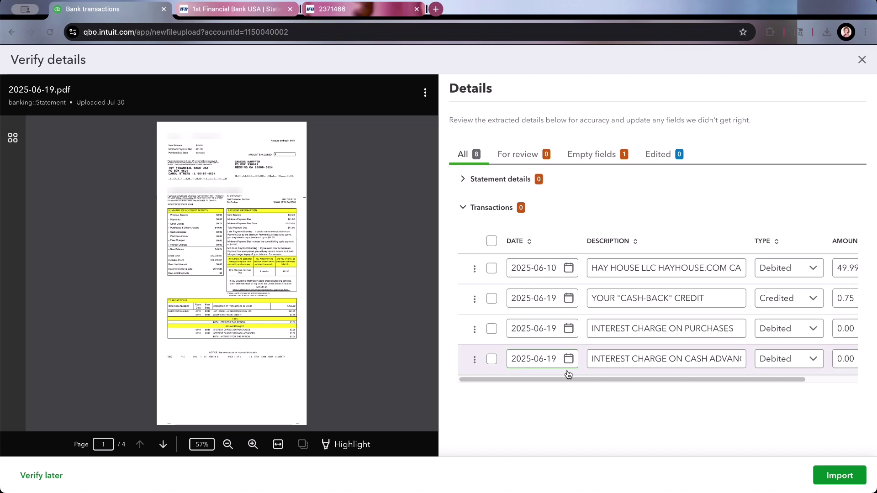
left_click_drag(571, 381, 622, 381)
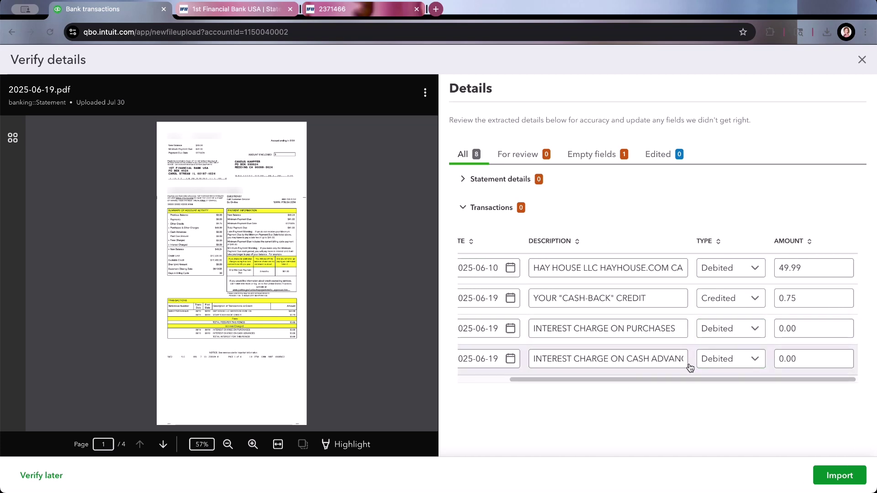
left_click_drag(691, 384, 624, 387)
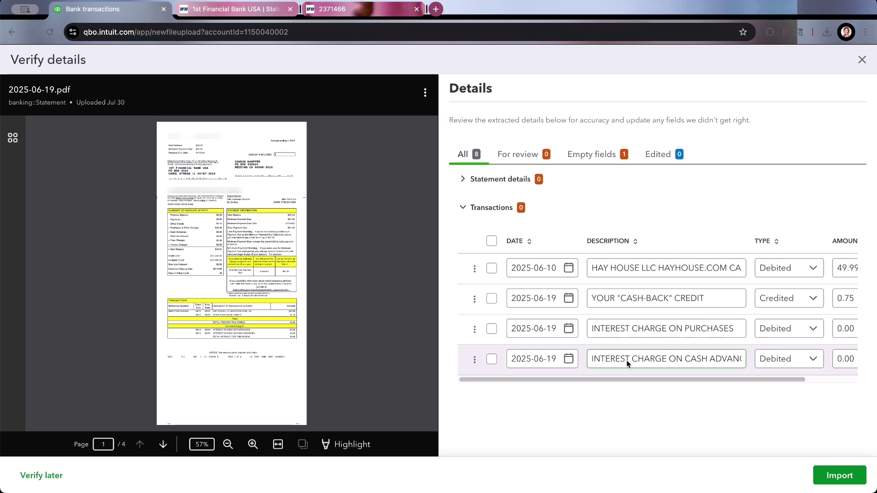
Mark all four extracted transactions for import, including both interest charges
left_click(491, 269)
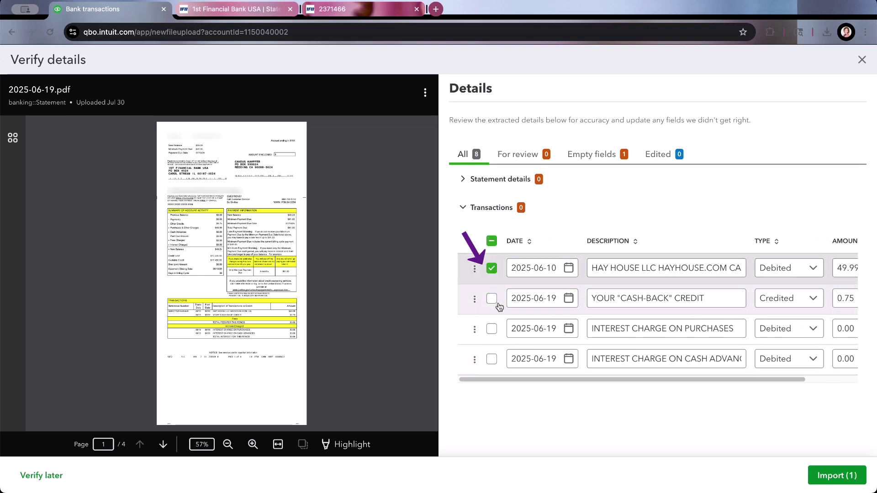
left_click(491, 299)
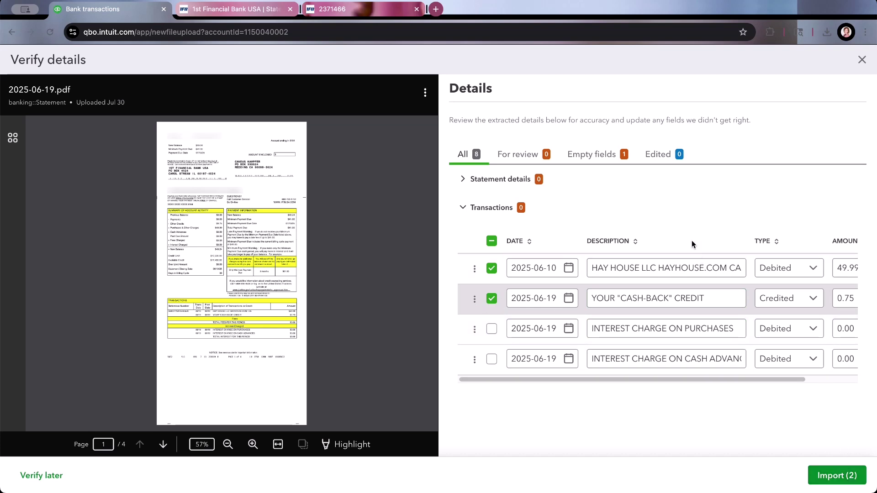
left_click(491, 269)
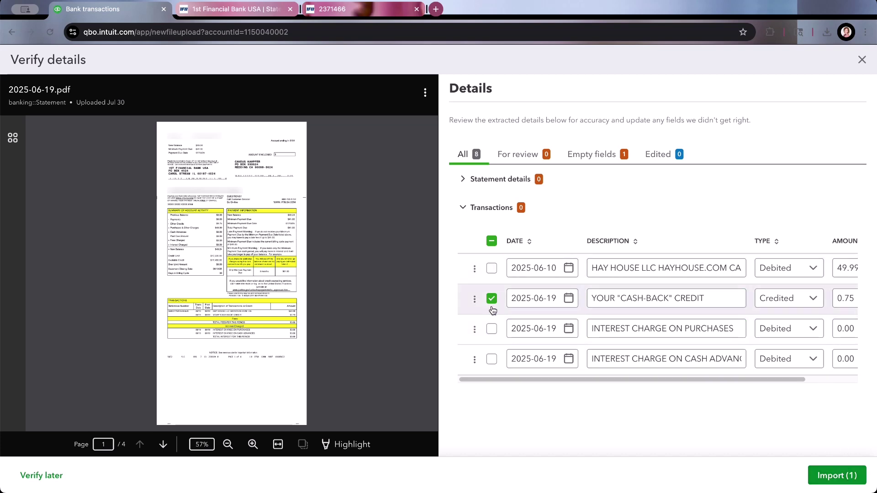
left_click(491, 300)
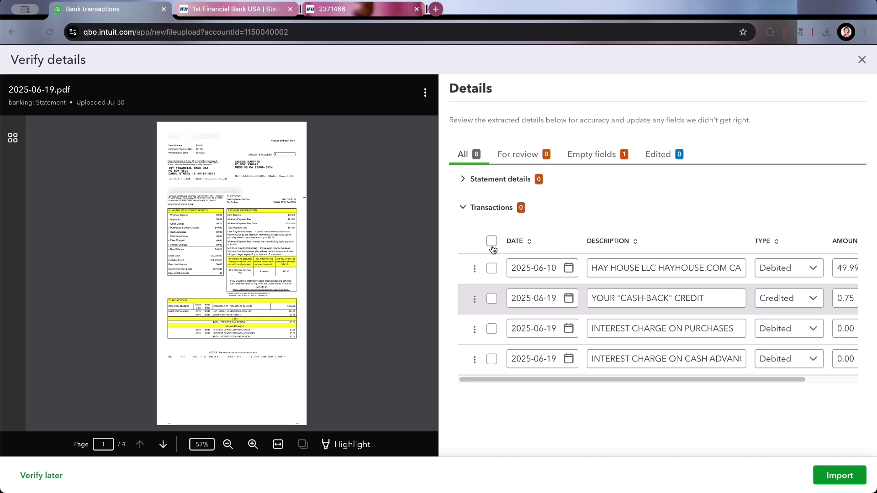
left_click(492, 241)
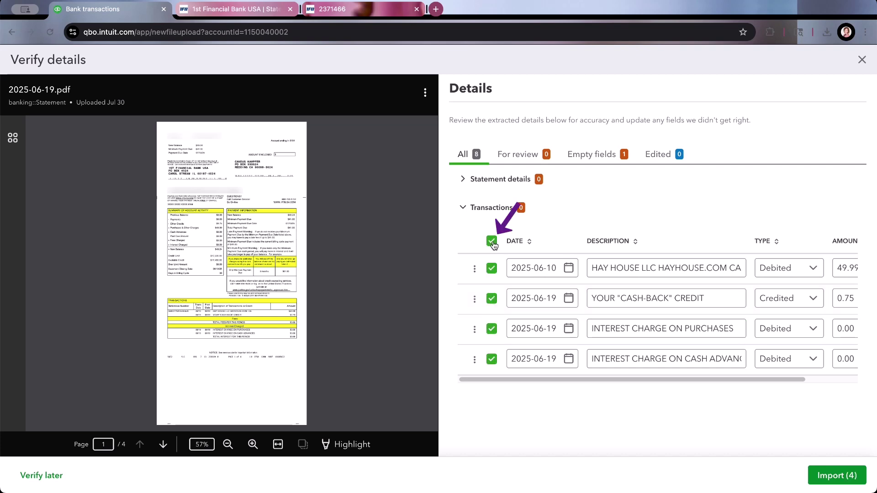
left_click(492, 359)
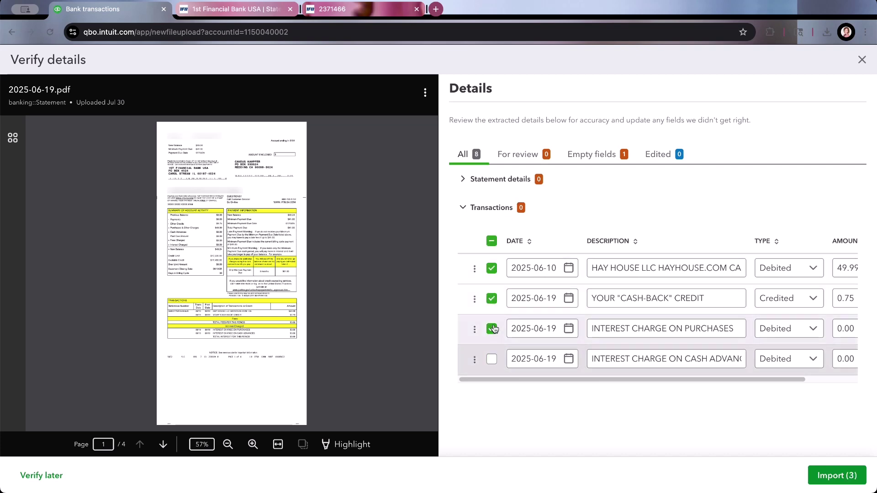
left_click(493, 329)
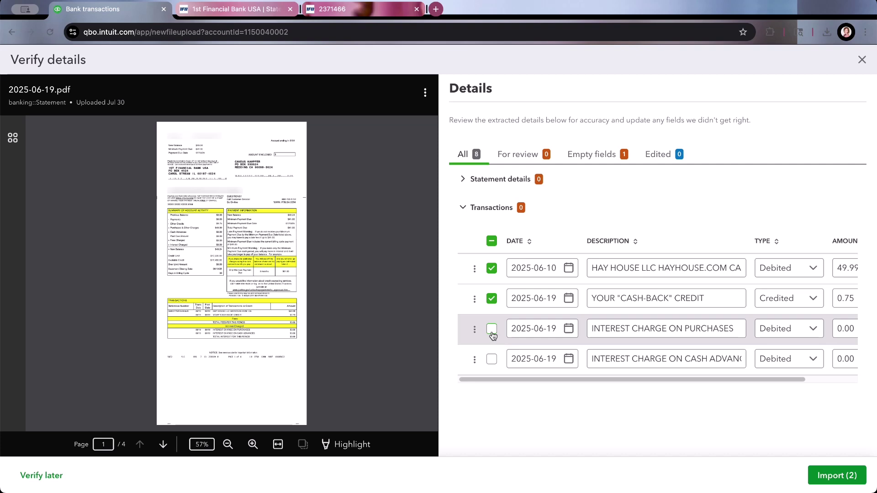
left_click(491, 329)
left_click(493, 361)
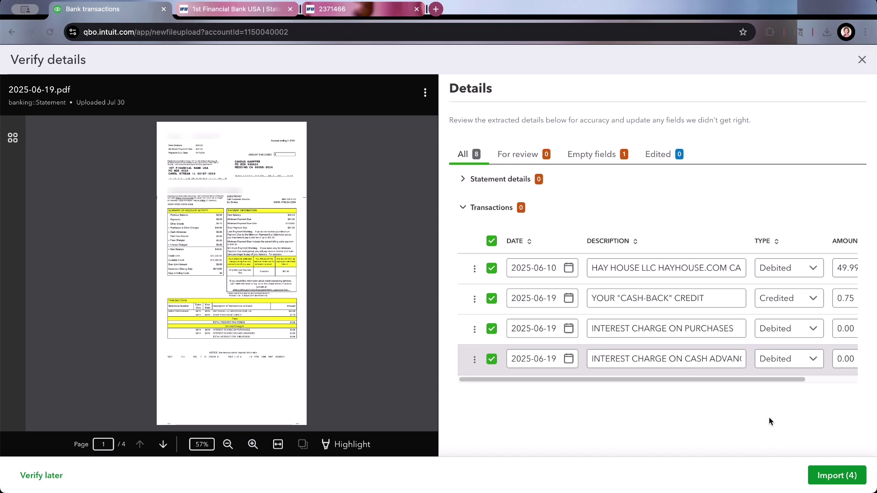
Leave the Hay House charge as Debited and confirm Import (4)
left_click(793, 278)
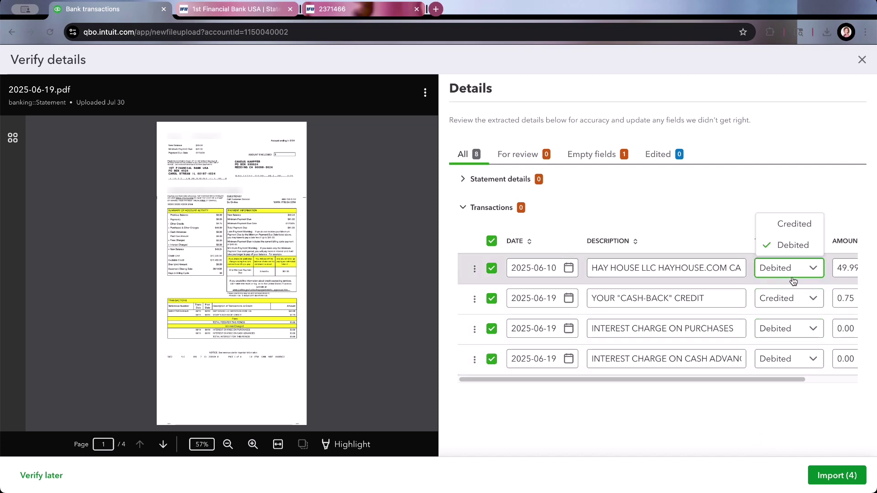
left_click(794, 278)
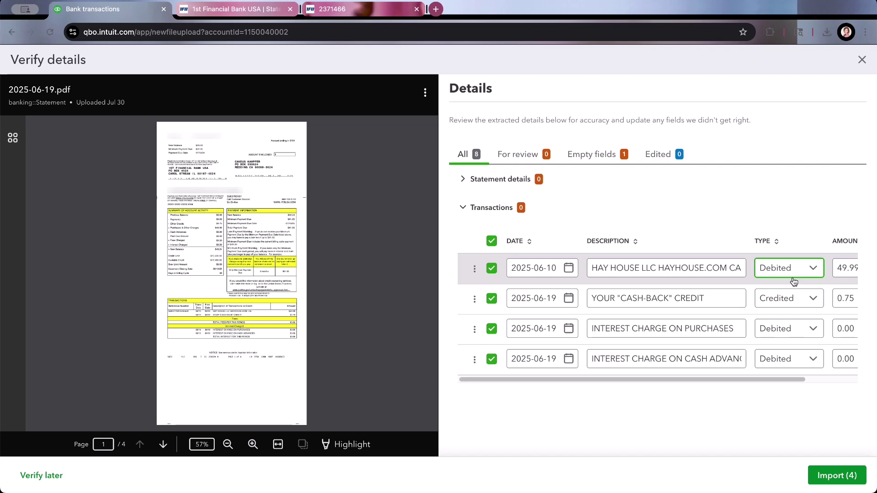
left_click(789, 272)
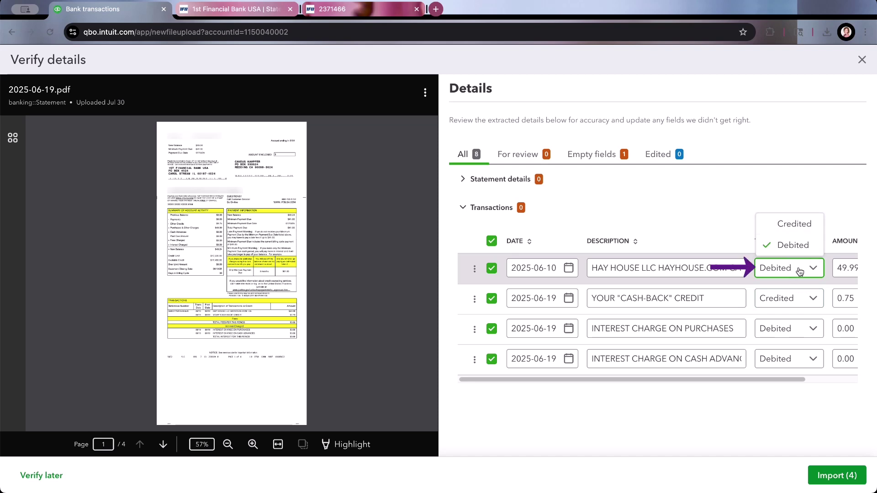
left_click(799, 272)
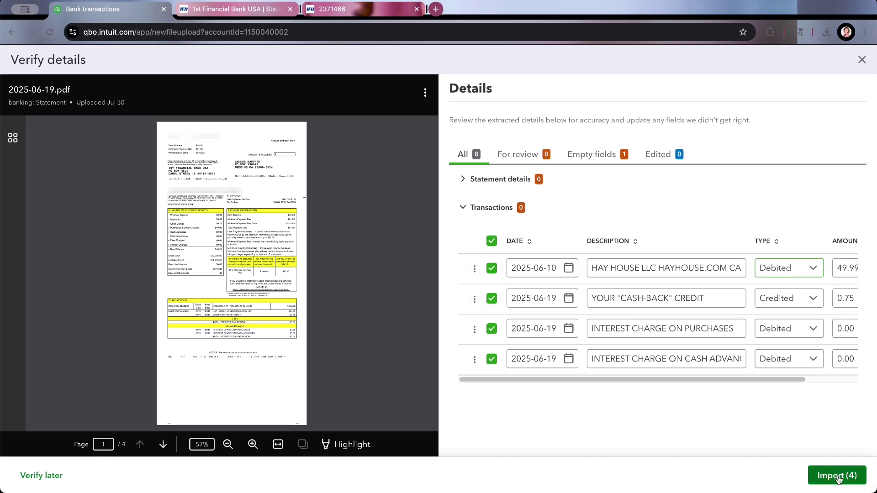
left_click(838, 480)
left_click(563, 285)
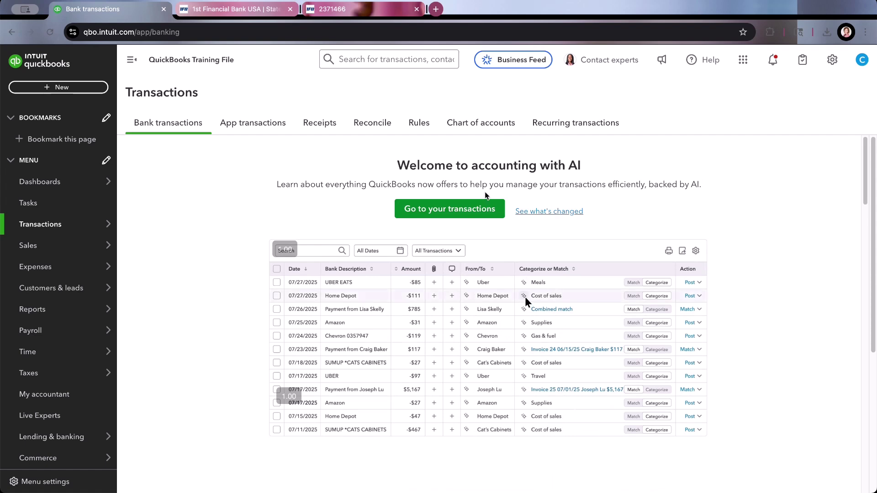
mouse_move(524, 296)
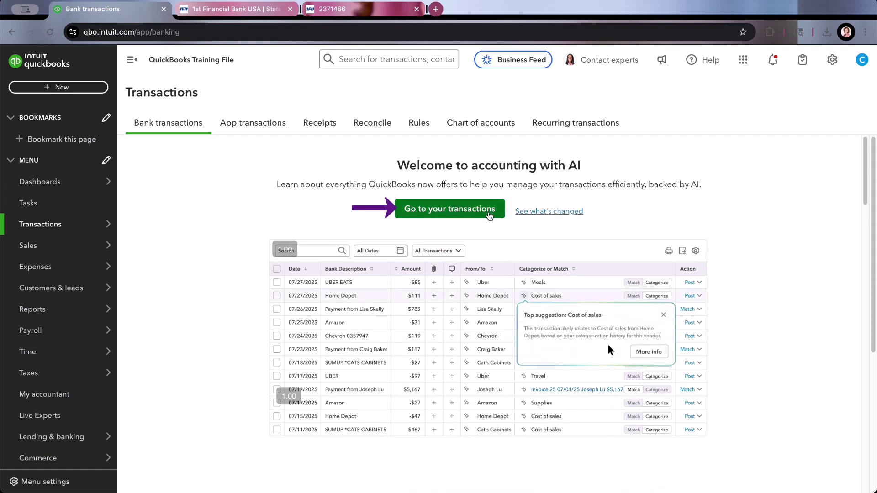
left_click(639, 351)
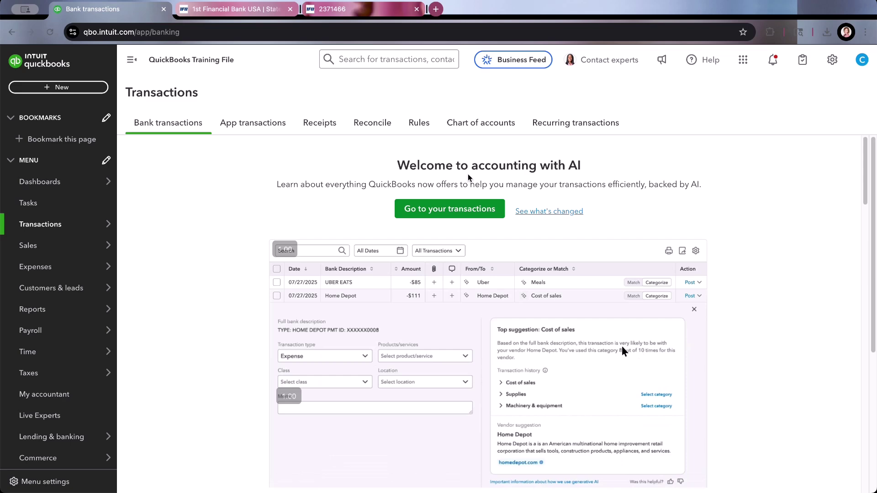
left_click(500, 382)
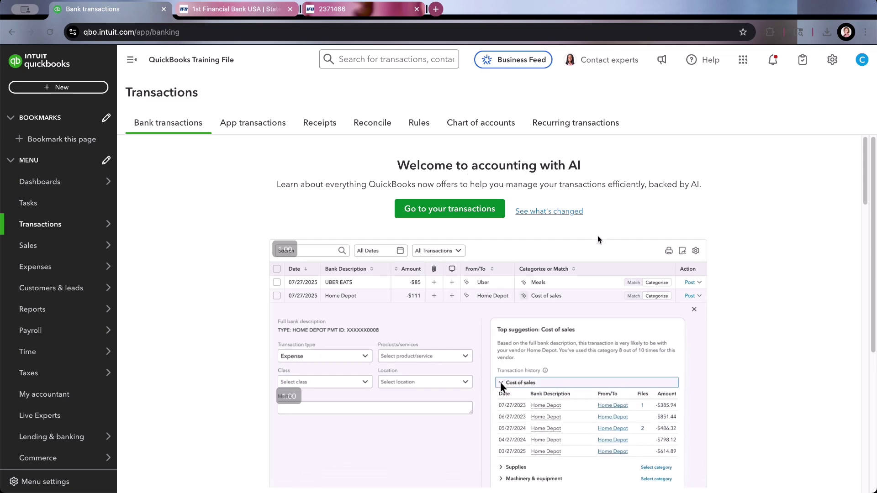
scroll(598, 240, "down", 3)
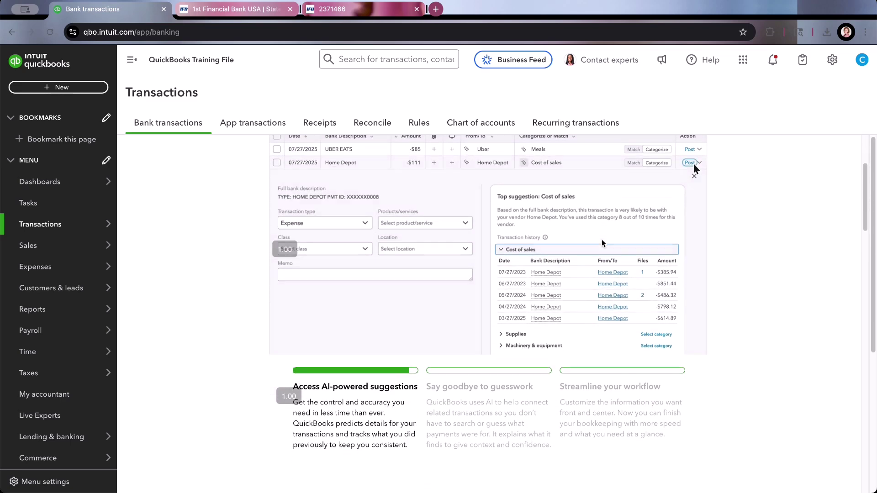
scroll(601, 243, "down", 4)
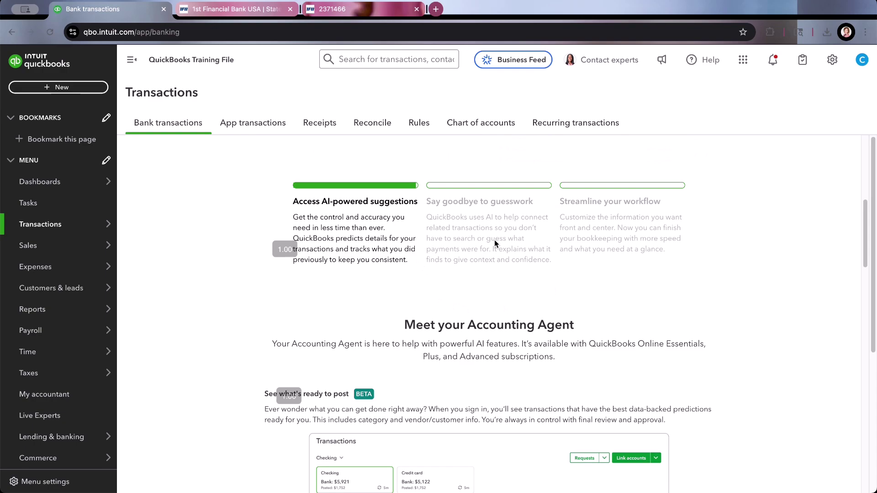
scroll(641, 296, "down", 5)
scroll(642, 297, "down", 4)
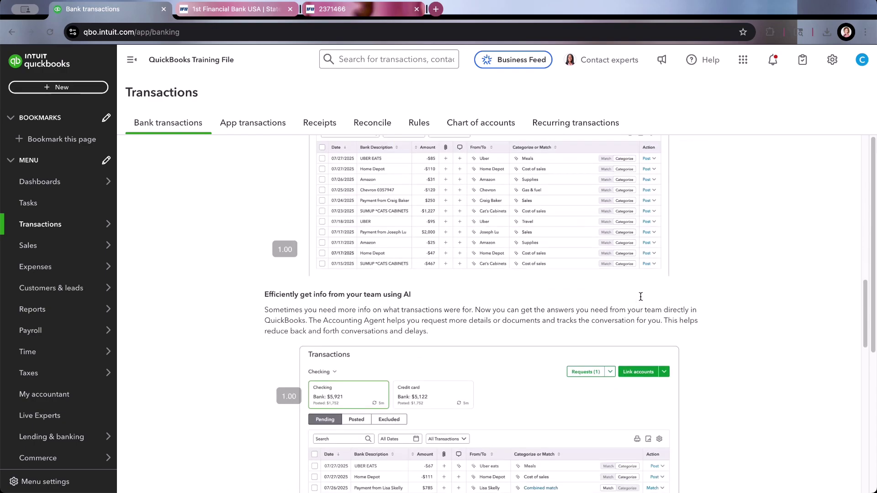
scroll(641, 296, "down", 5)
scroll(641, 297, "down", 2)
scroll(641, 301, "down", 6)
scroll(640, 300, "down", 3)
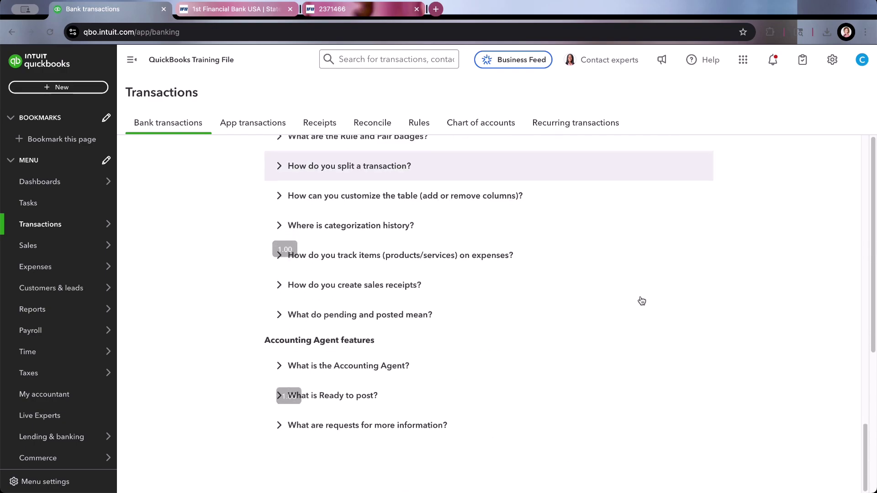
scroll(641, 301, "up", 1)
scroll(641, 300, "up", 12)
scroll(641, 300, "up", 10)
scroll(641, 297, "up", 5)
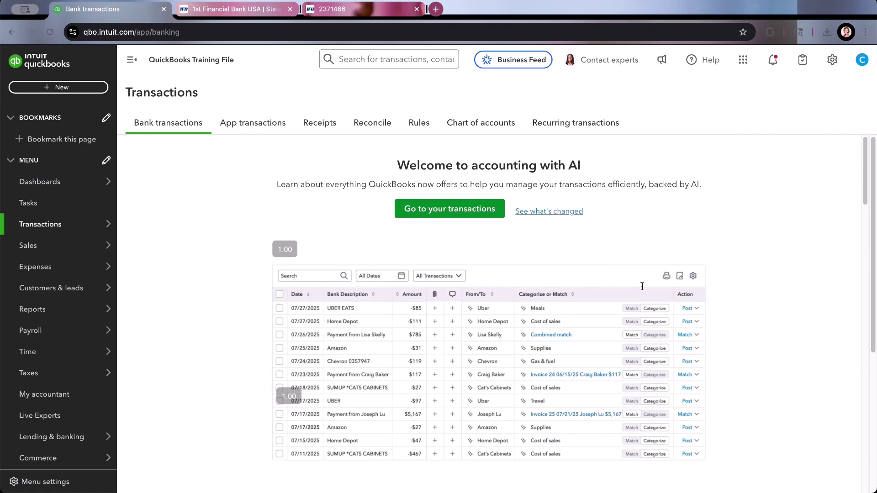
Open the 8184 transactions list, review Posted and Excluded, then select both pending items
left_click(435, 210)
scroll(433, 211, "down", 1)
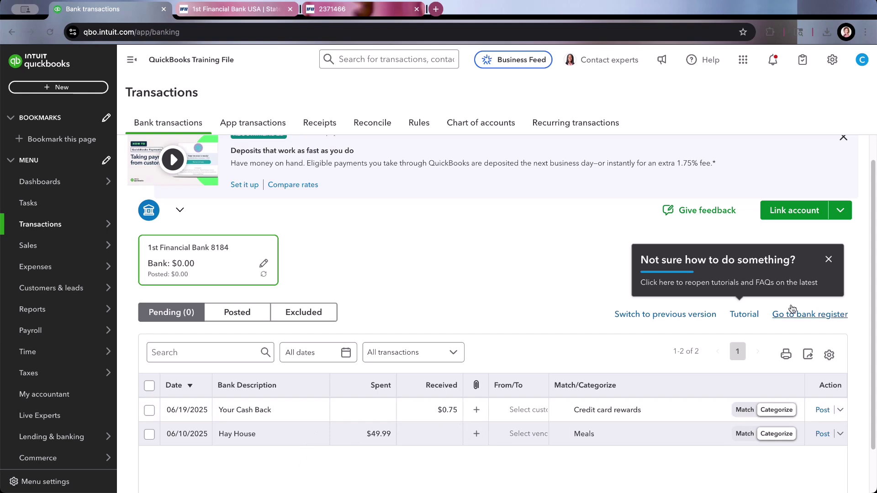
left_click(829, 259)
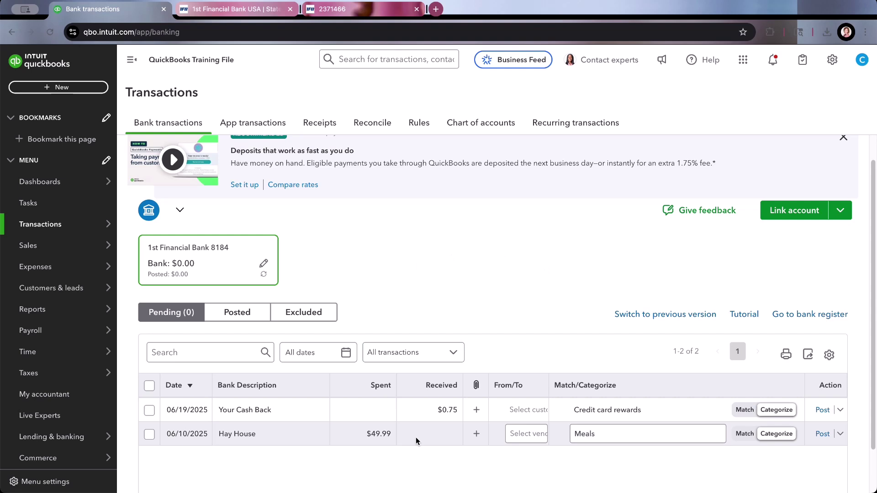
scroll(546, 347, "down", 2)
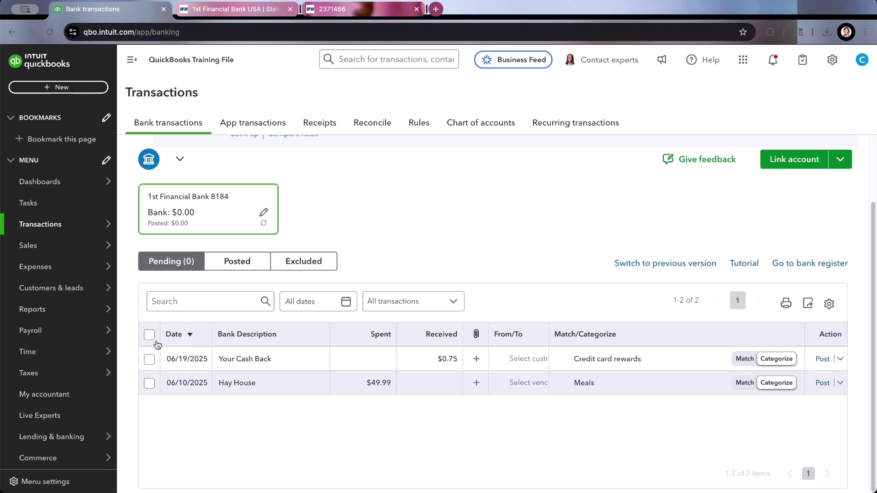
left_click(223, 268)
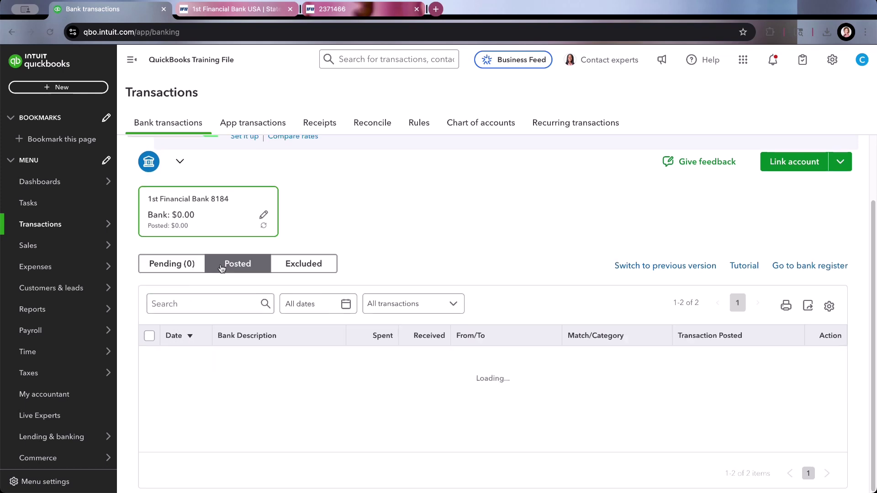
left_click(289, 271)
left_click(198, 266)
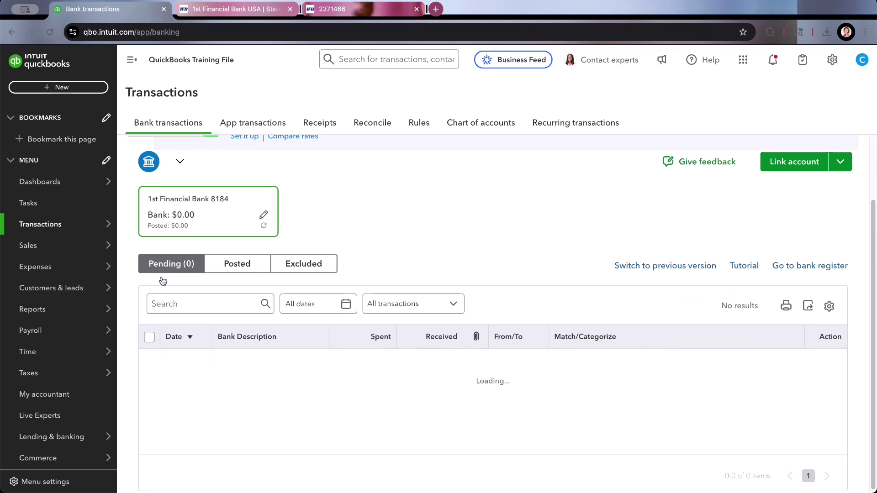
mouse_move(274, 386)
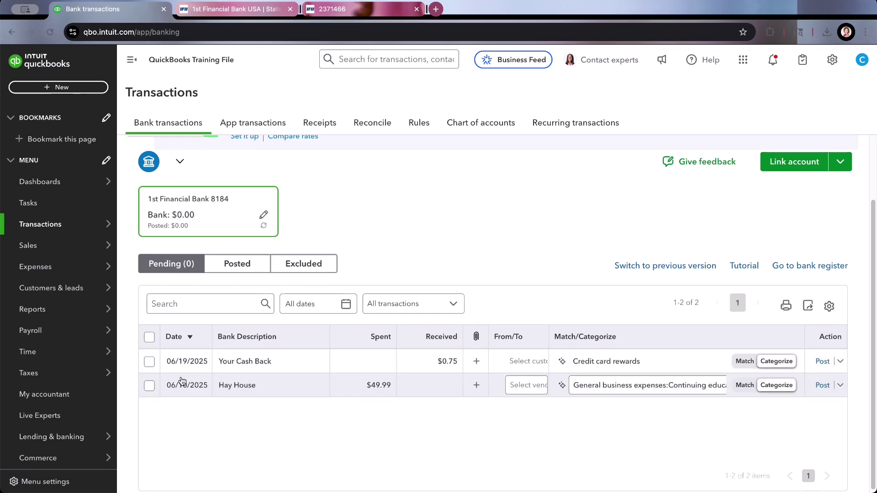
left_click(149, 339)
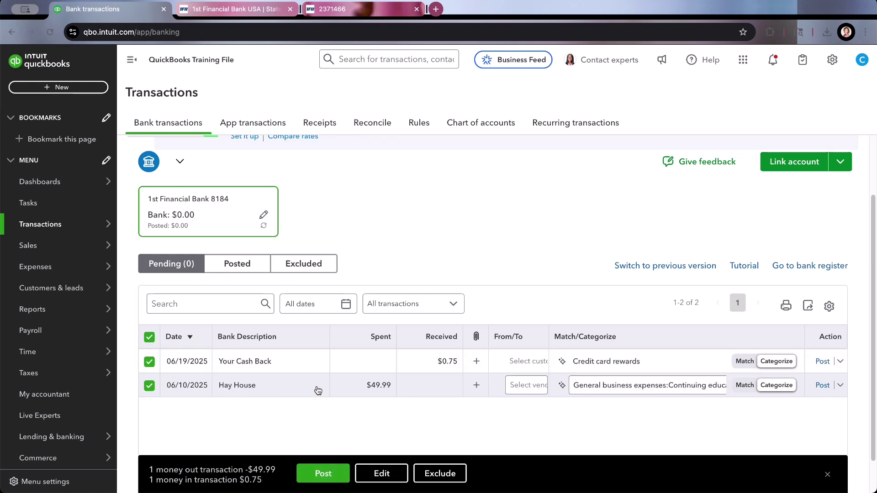
Deselect the pending rows and set Hay House LLC as payee for the $49.99 charge
left_click(150, 338)
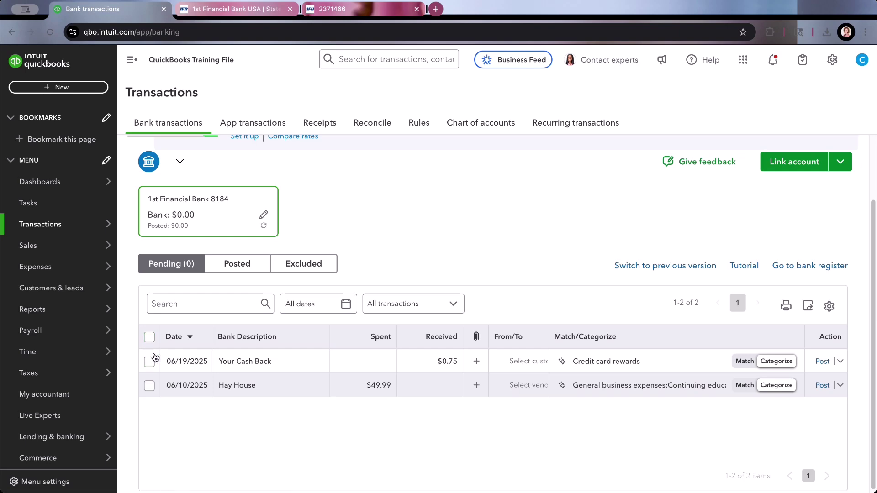
mouse_move(528, 385)
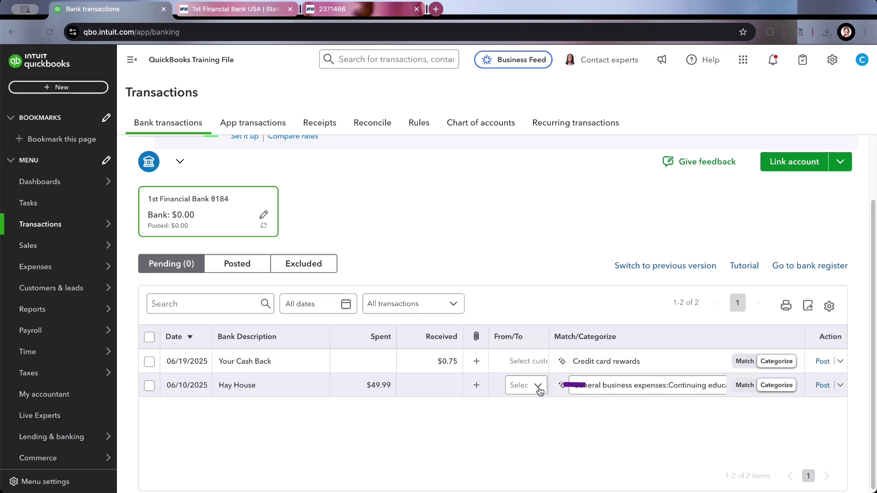
left_click(522, 388)
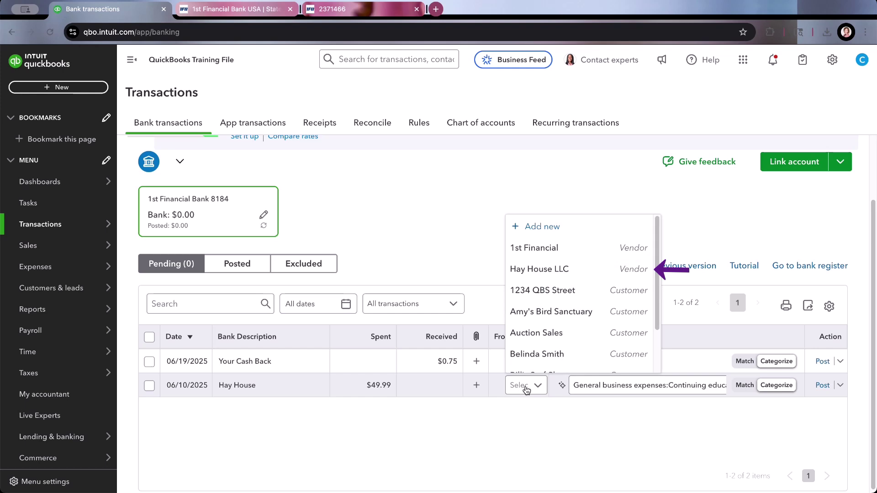
left_click(555, 271)
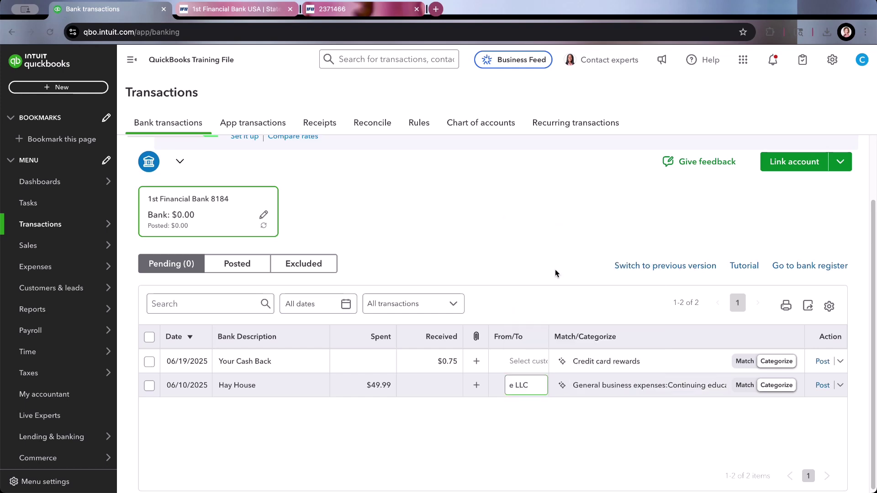
left_click(550, 338)
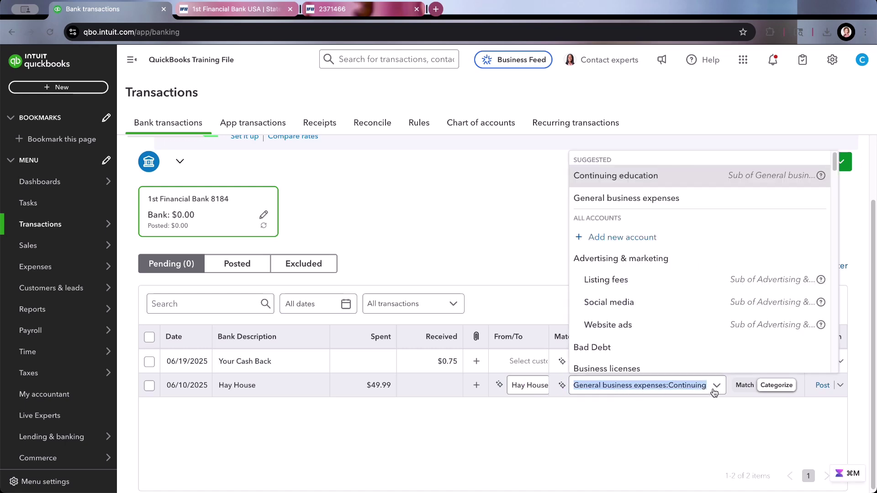
left_click(537, 389)
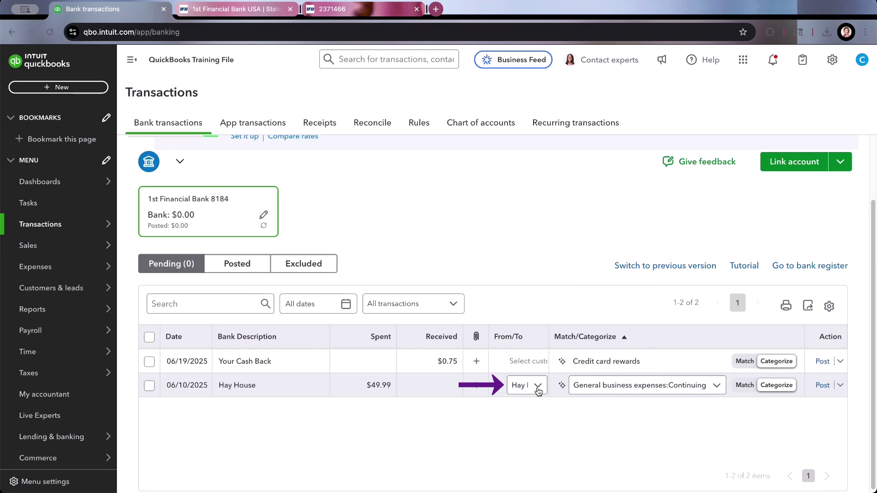
left_click(538, 390)
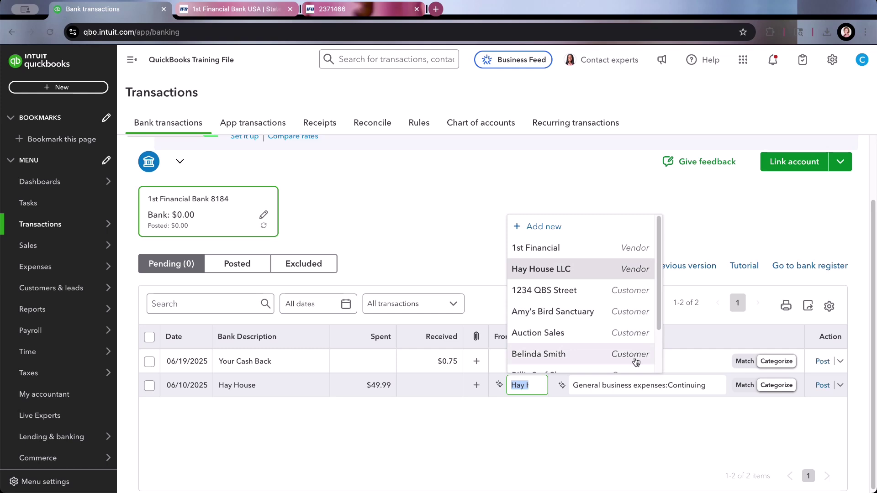
left_click(687, 442)
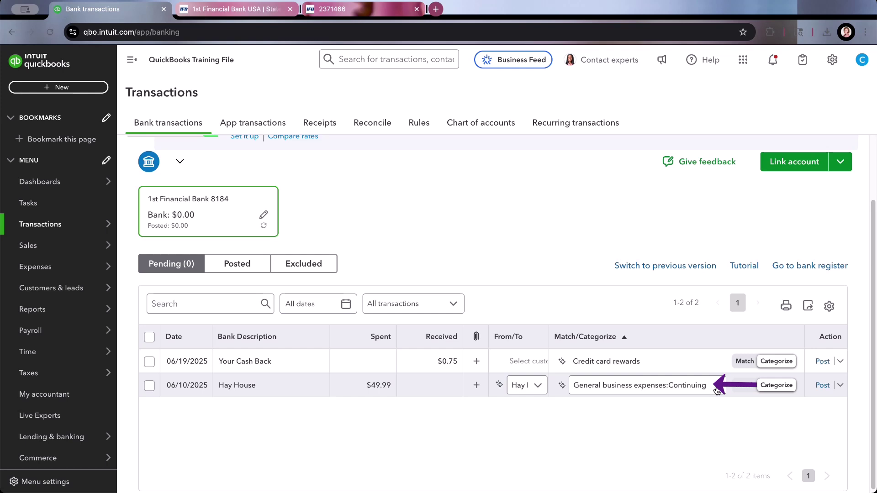
Pick Continuing education under General business expenses as the Hay House charge's category
left_click(717, 388)
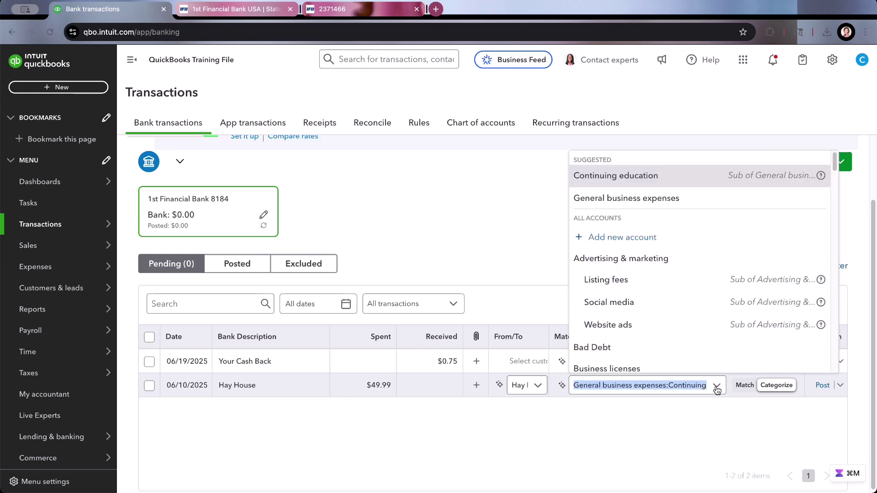
left_click(560, 411)
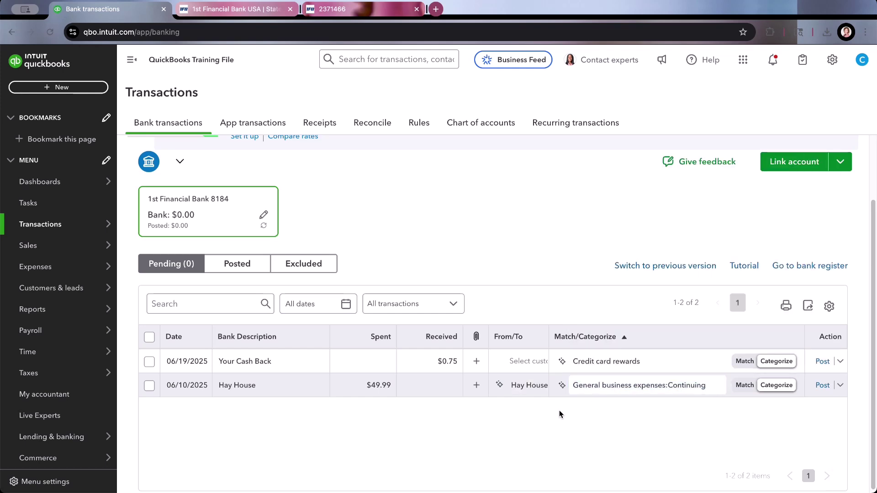
left_click(719, 394)
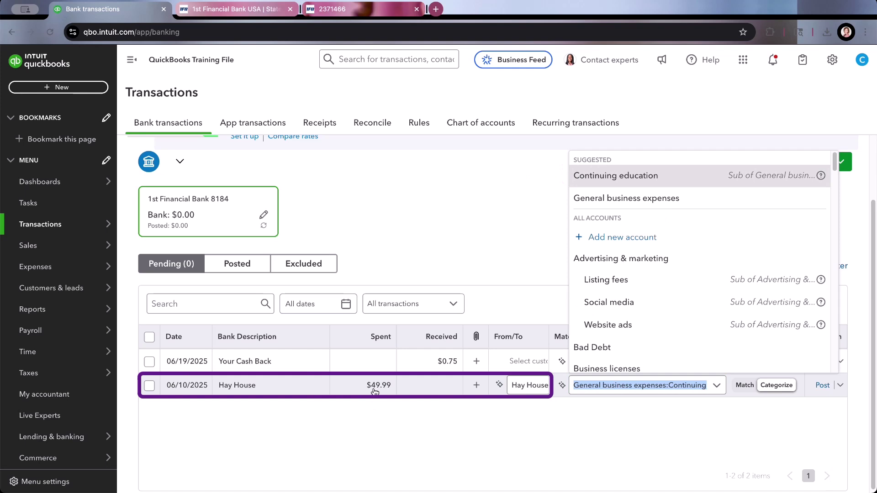
left_click(617, 181)
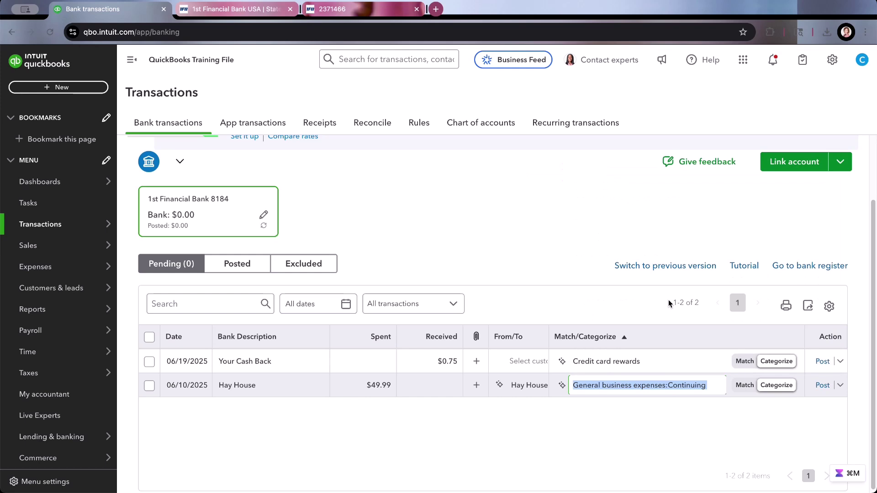
left_click(763, 403)
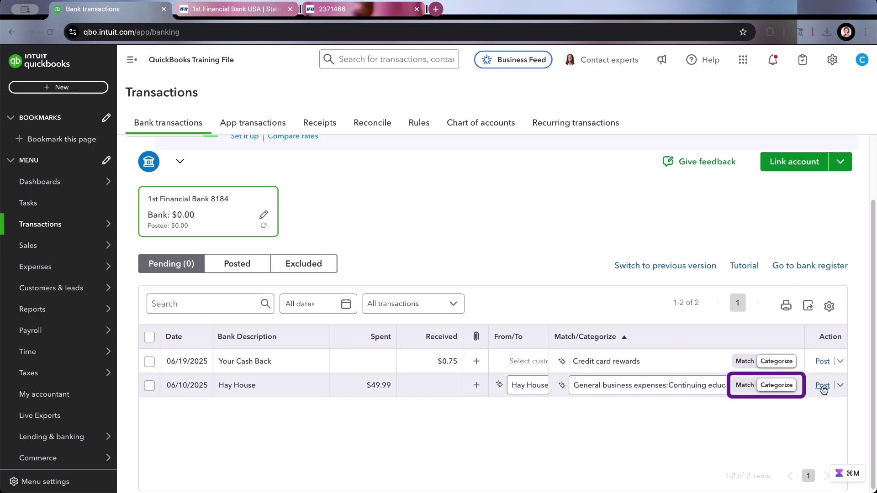
Look over the extra actions, then select the $49.99 Hay House charge for bulk action
left_click(839, 387)
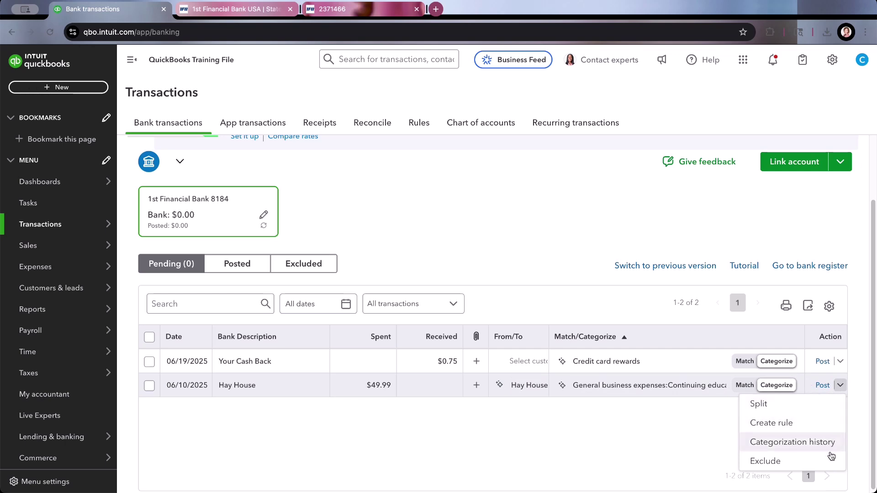
left_click(651, 446)
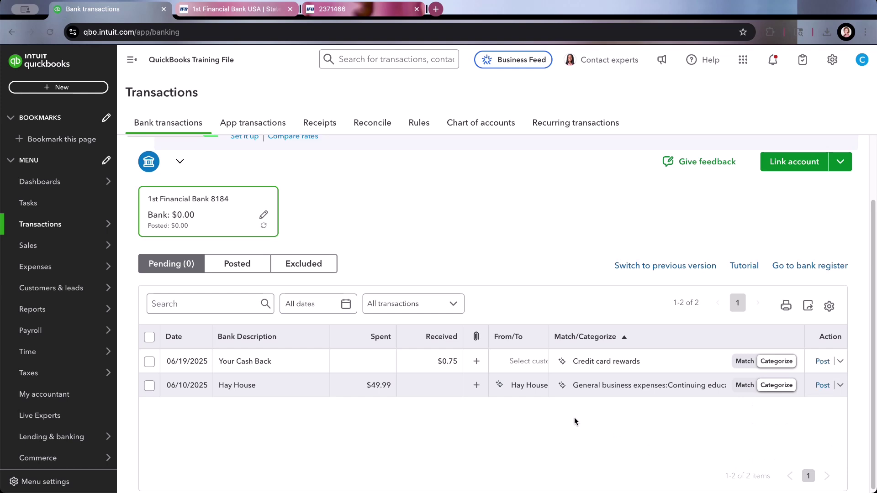
left_click(149, 386)
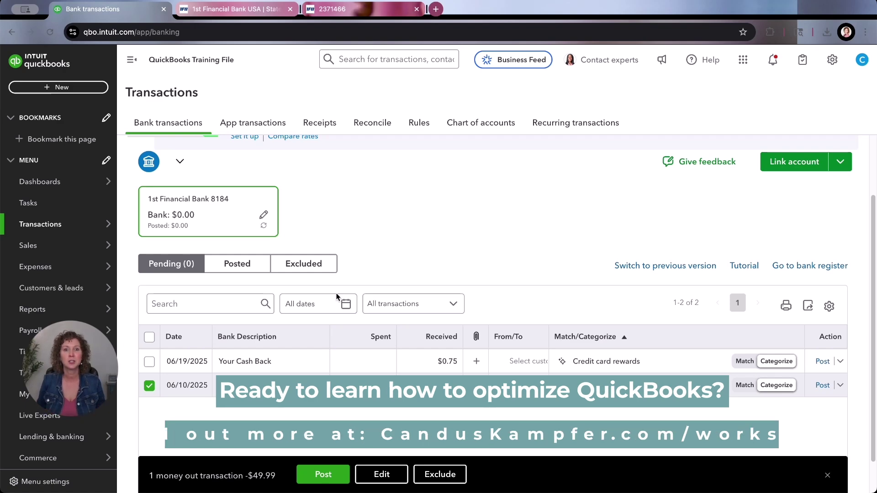
left_click(440, 475)
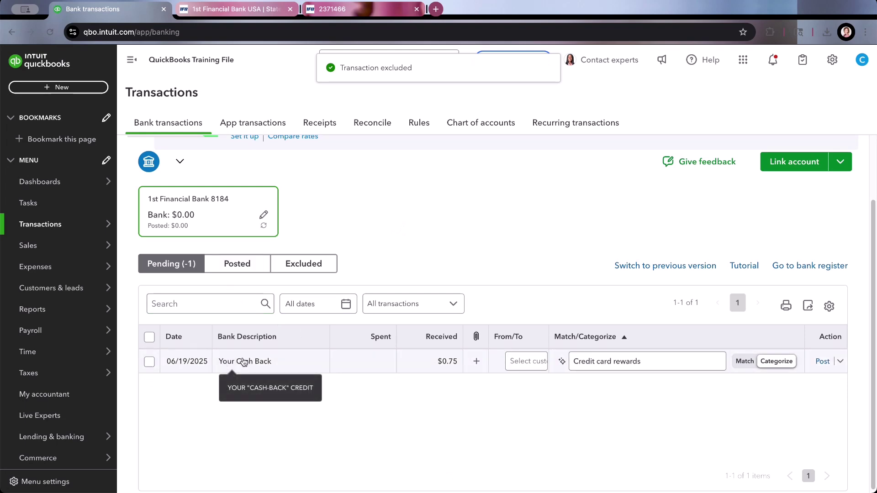
left_click(302, 271)
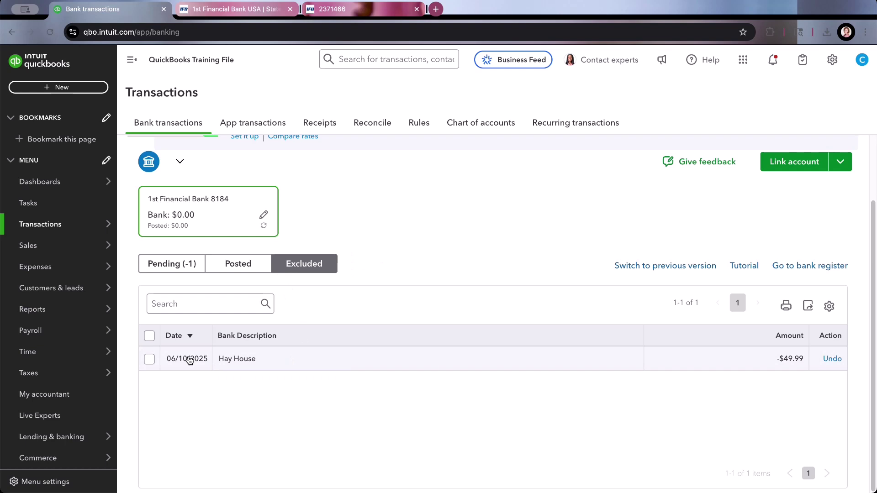
left_click(148, 360)
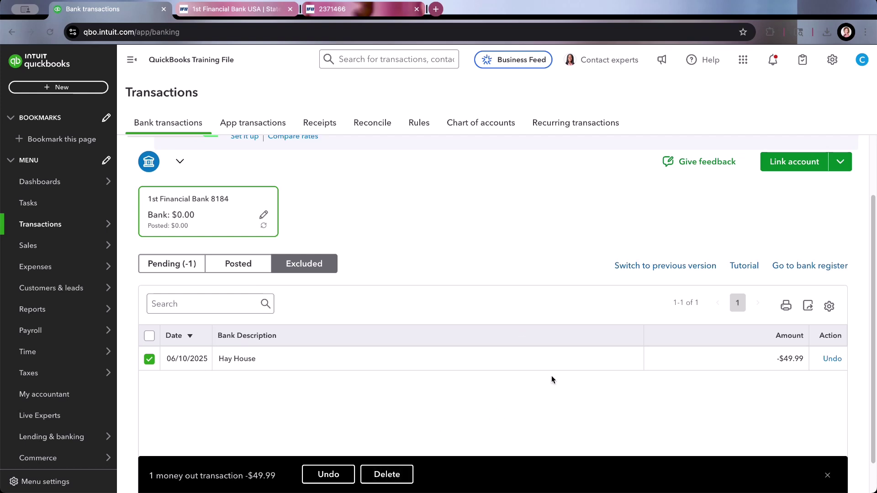
left_click(832, 360)
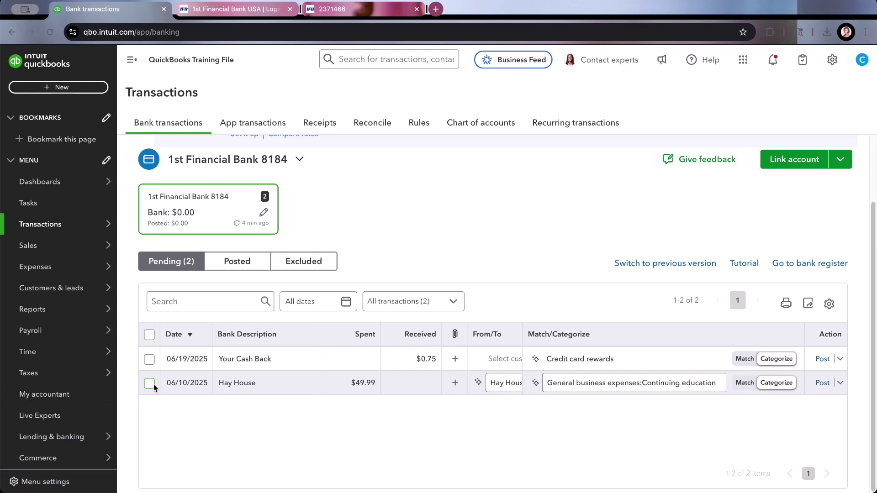
Post the Hay House charge, view the card register, then return to the bank feed
left_click(822, 384)
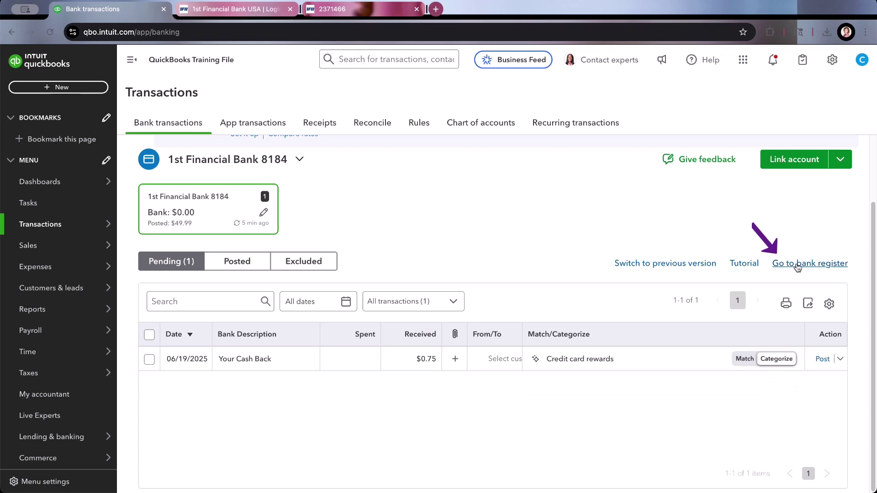
left_click(798, 265)
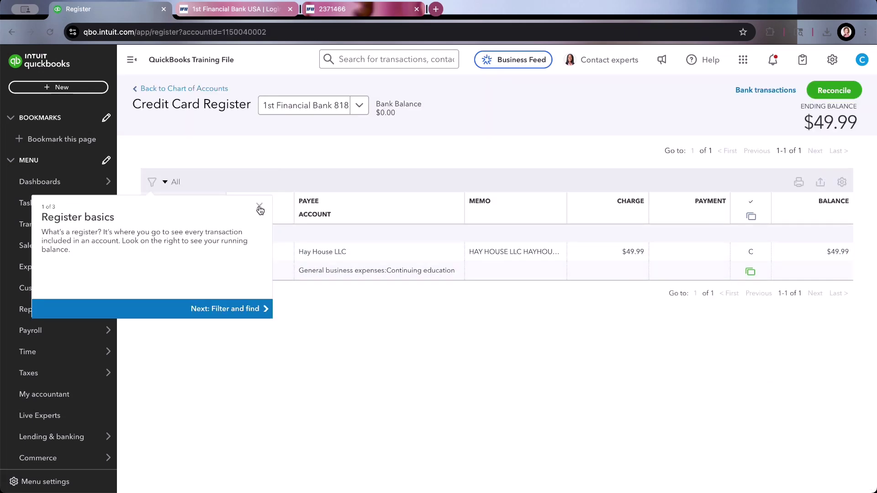
left_click(260, 208)
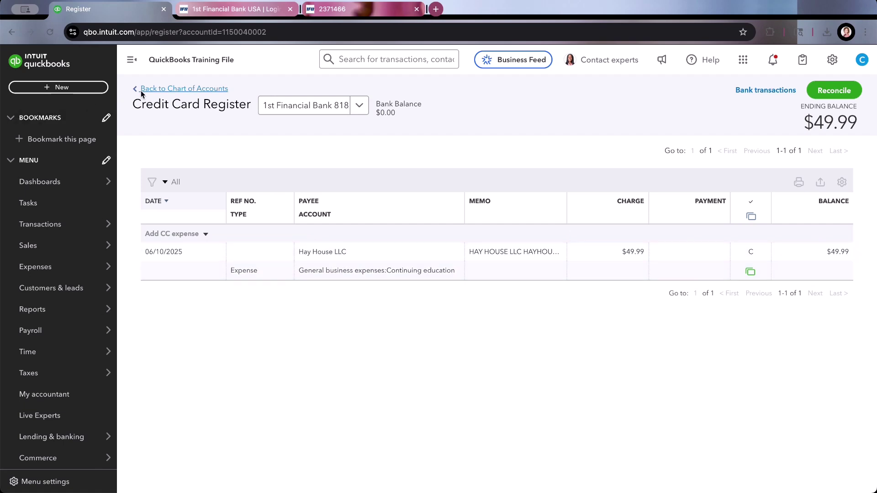
left_click(115, 220)
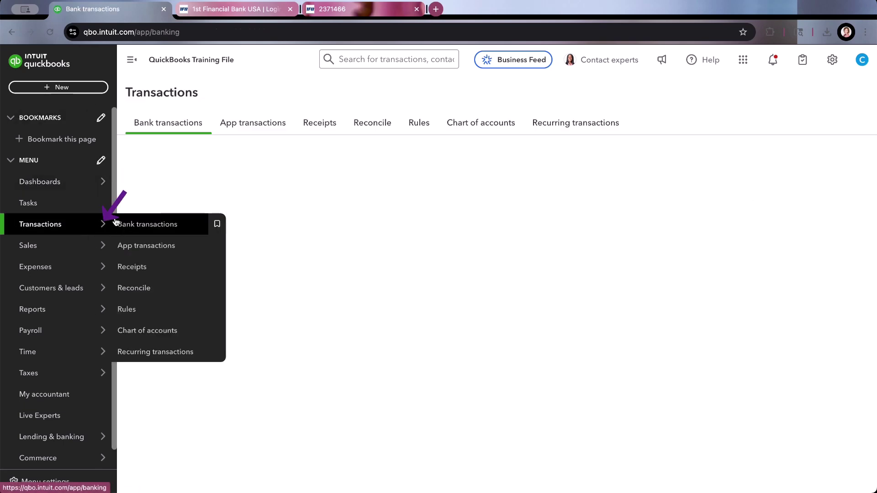
scroll(301, 374, "down", 2)
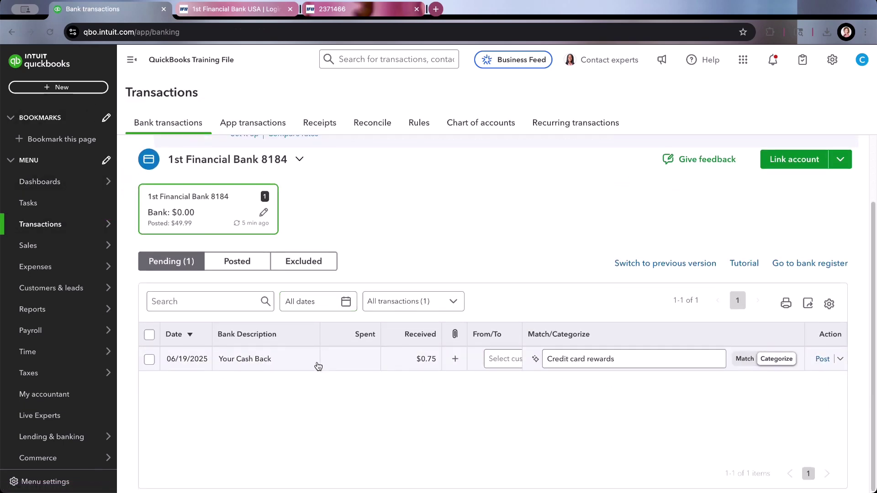
Expand the $0.75 Your Cash Back credit and set its payee to 1st Financial
left_click(280, 365)
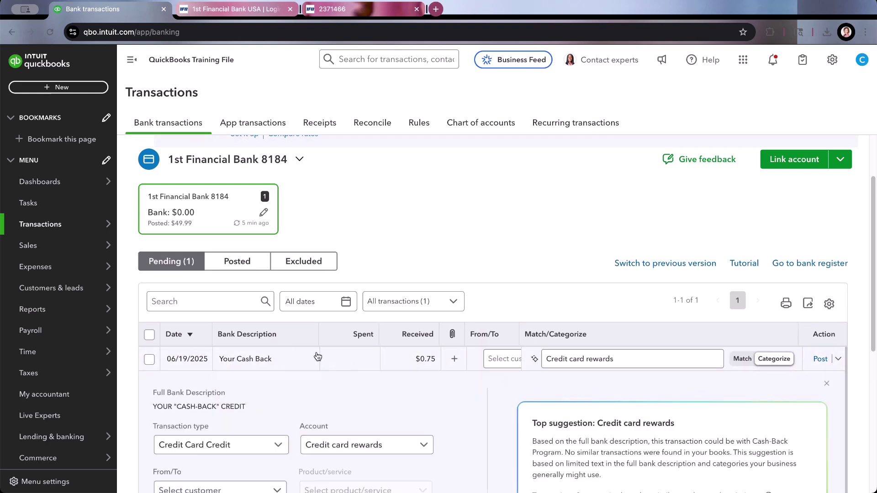
scroll(614, 374, "down", 1)
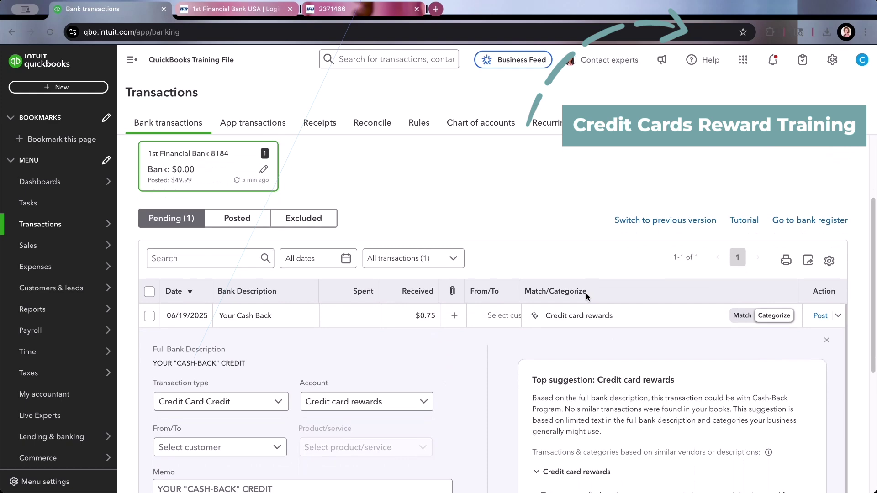
scroll(586, 293, "down", 2)
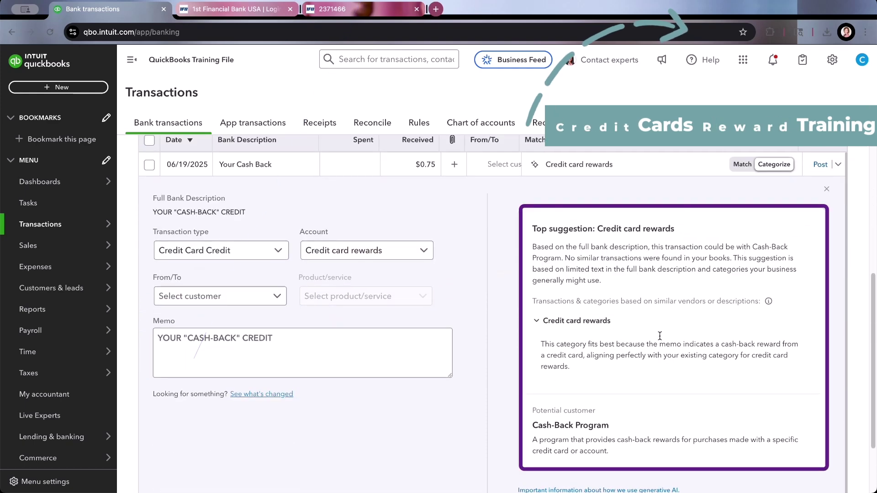
scroll(653, 322, "down", 1)
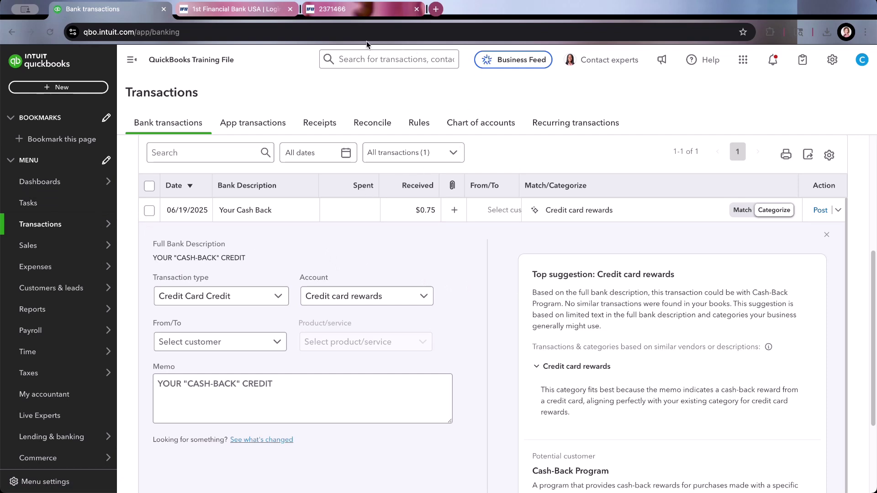
left_click(272, 346)
left_click(276, 346)
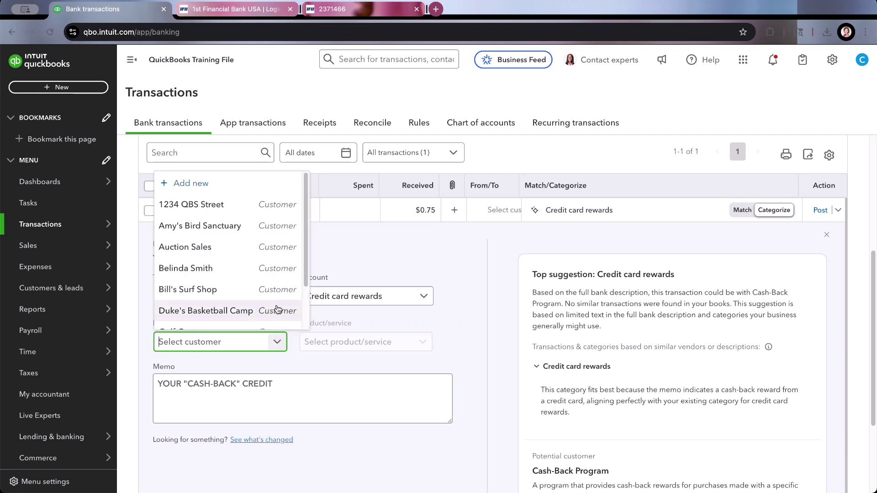
type("1st")
key("Return")
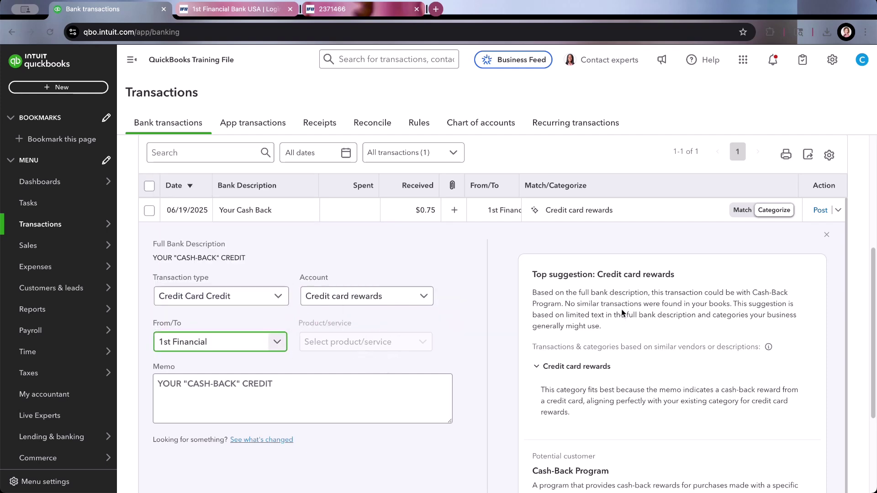
left_click(361, 299)
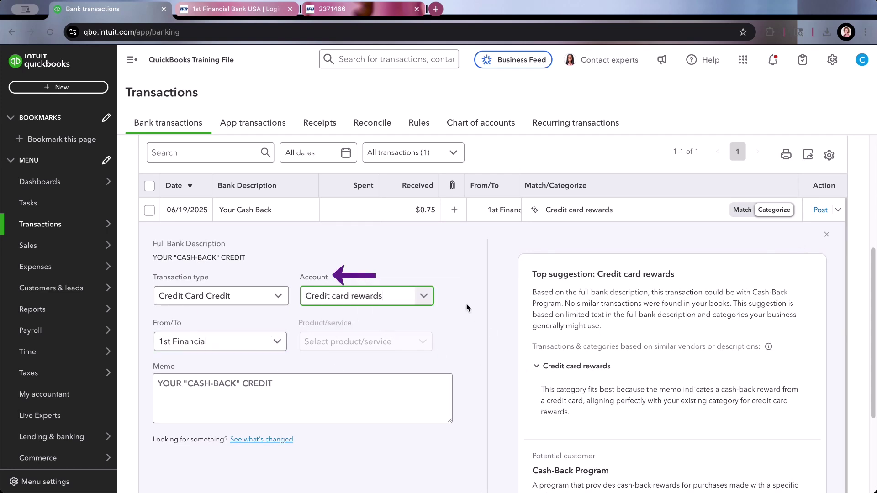
mouse_move(806, 210)
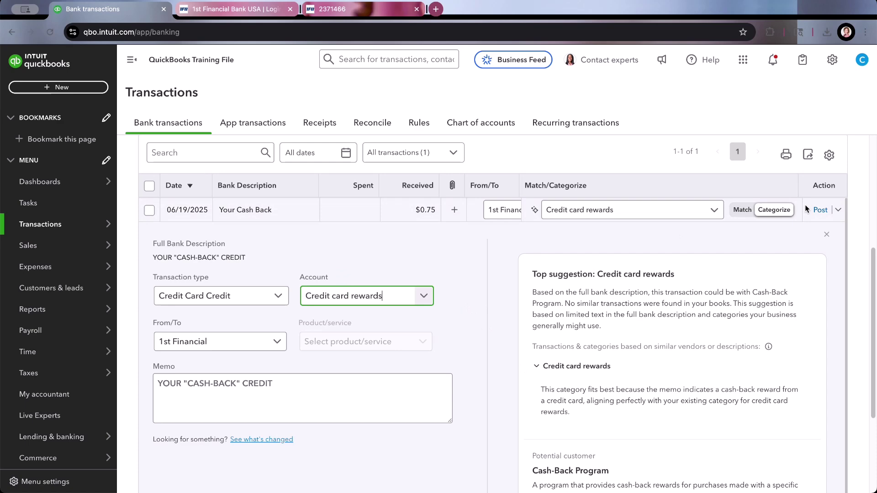
scroll(735, 317, "down", 3)
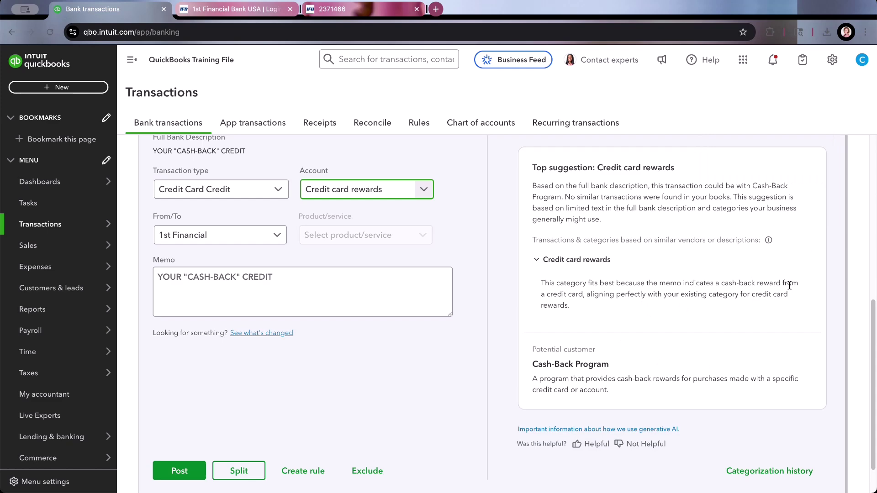
scroll(789, 286, "down", 1)
scroll(803, 277, "up", 5)
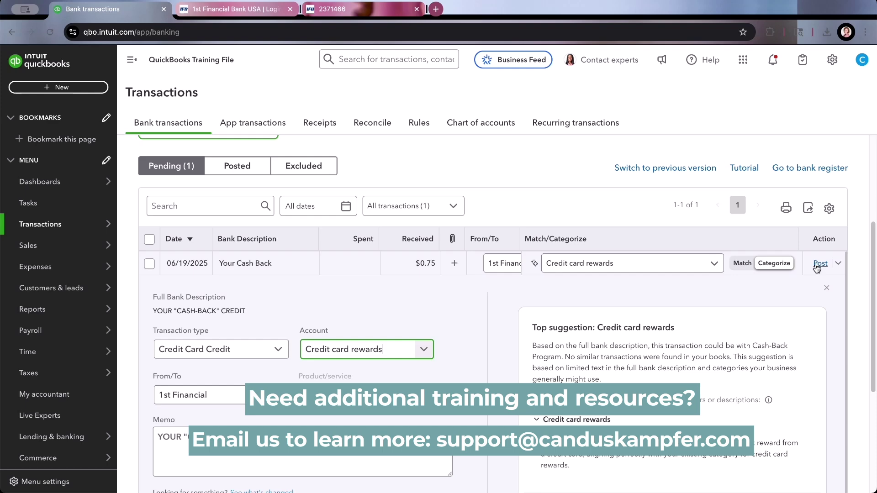
Post the $0.75 credit, check the register's $49.24 ending balance, and switch to the statement PDF
left_click(819, 264)
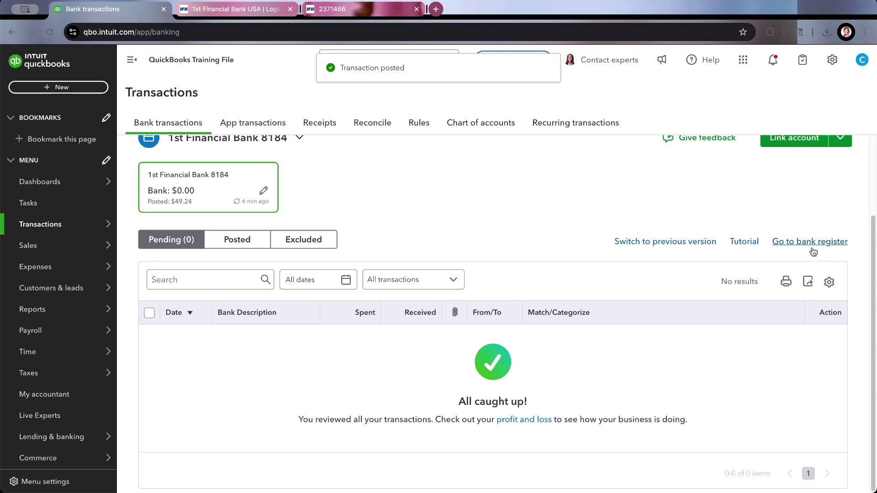
left_click(810, 243)
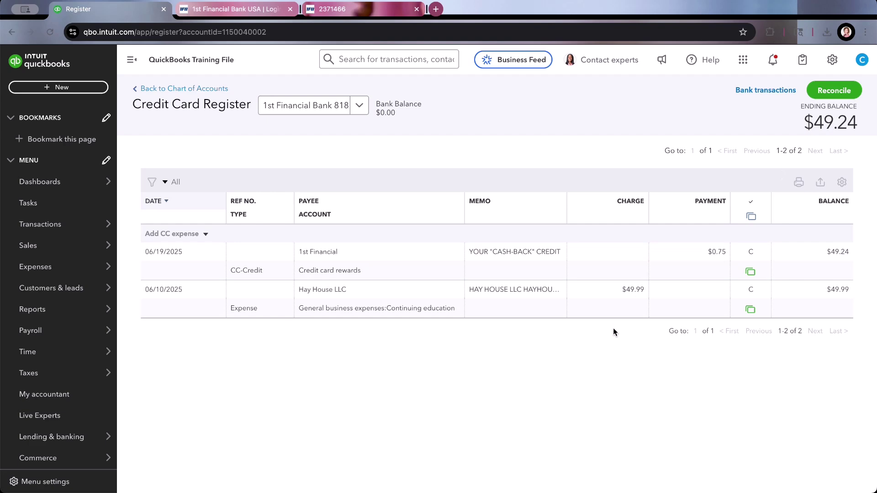
left_click(368, 17)
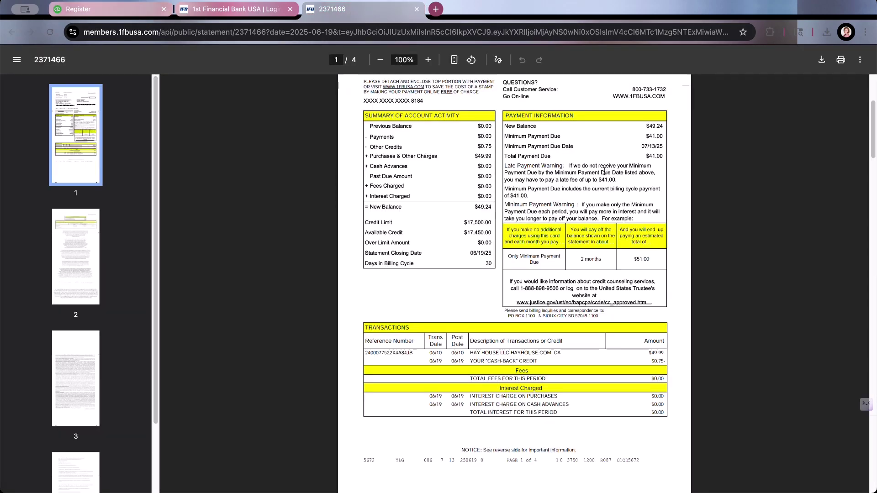
Highlight the statement's $0.00 previous balance and $49.24 new balance
double_click(489, 128)
double_click(655, 127)
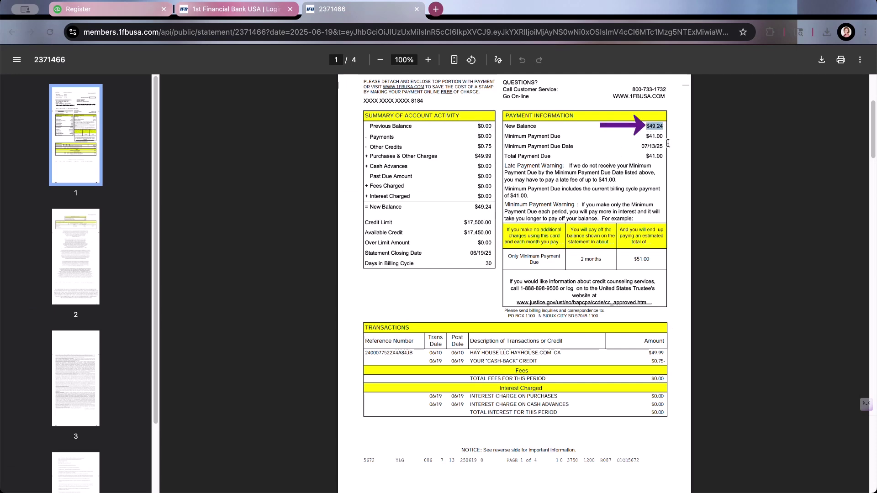